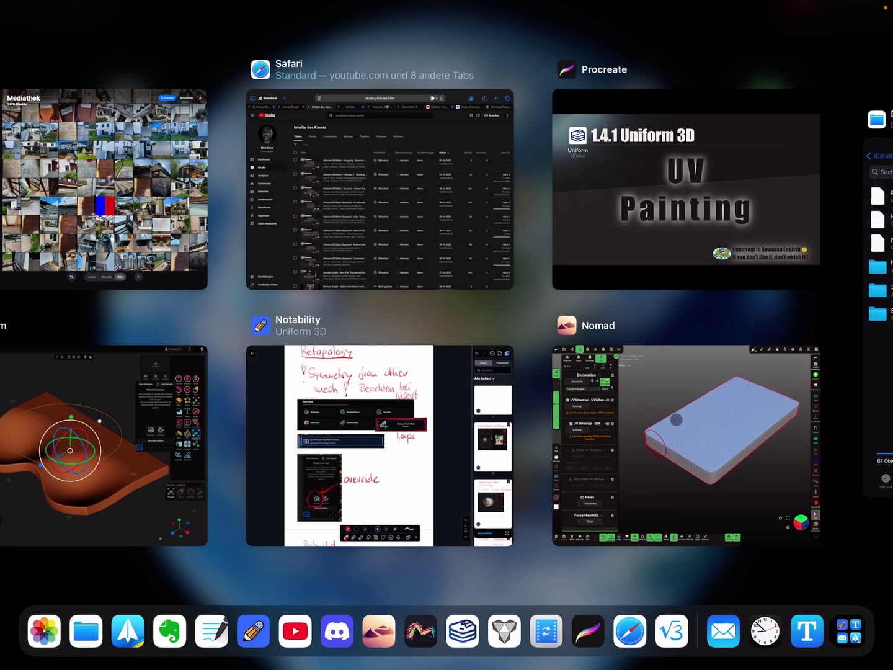
Give the rounded box a UVAtlas unwrap in Nomad and briefly preview its UV layout.
click(615, 433)
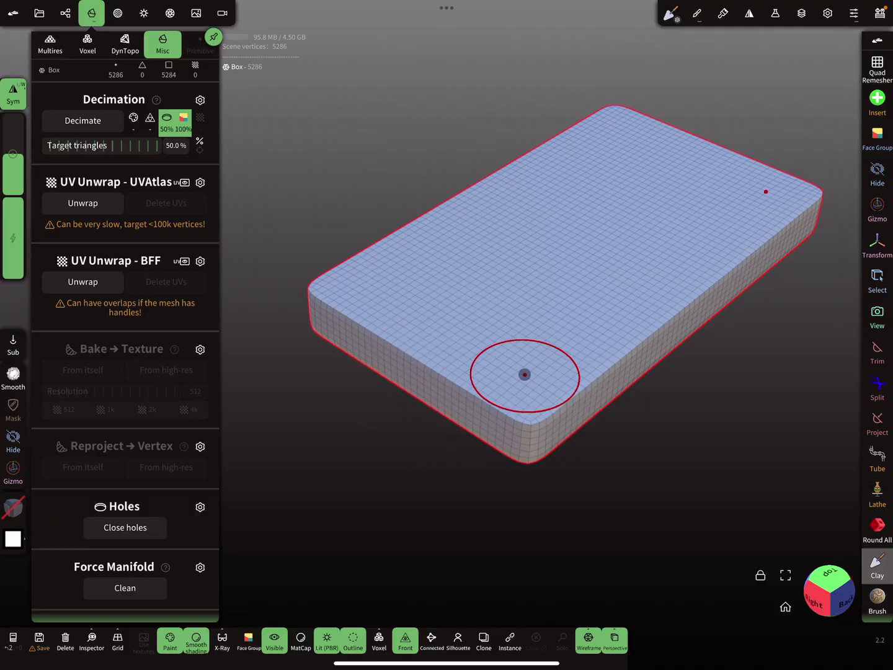
mouse_move(530, 373)
middle_down()
mouse_move(581, 318)
mouse_move(661, 284)
middle_up()
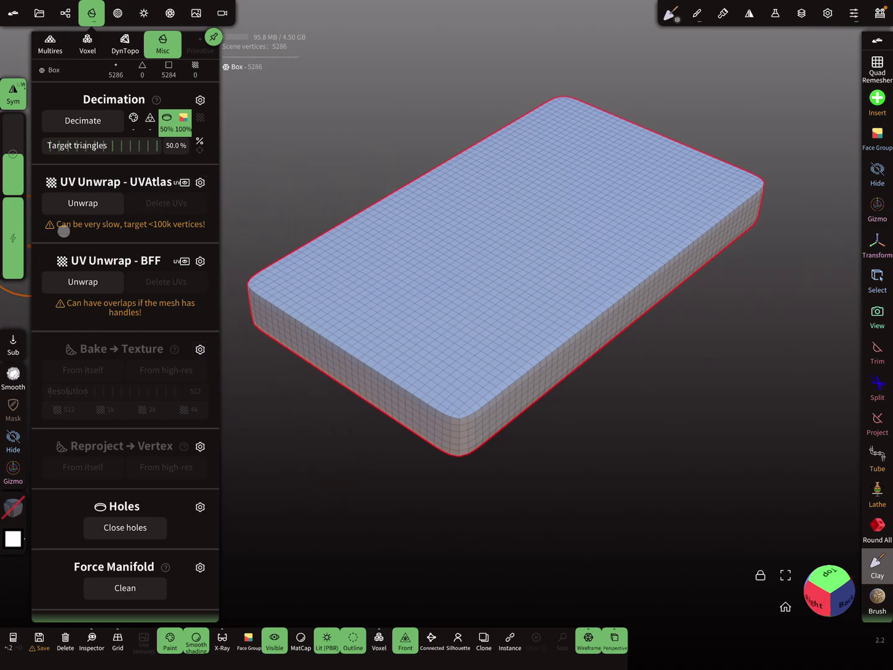
click(89, 203)
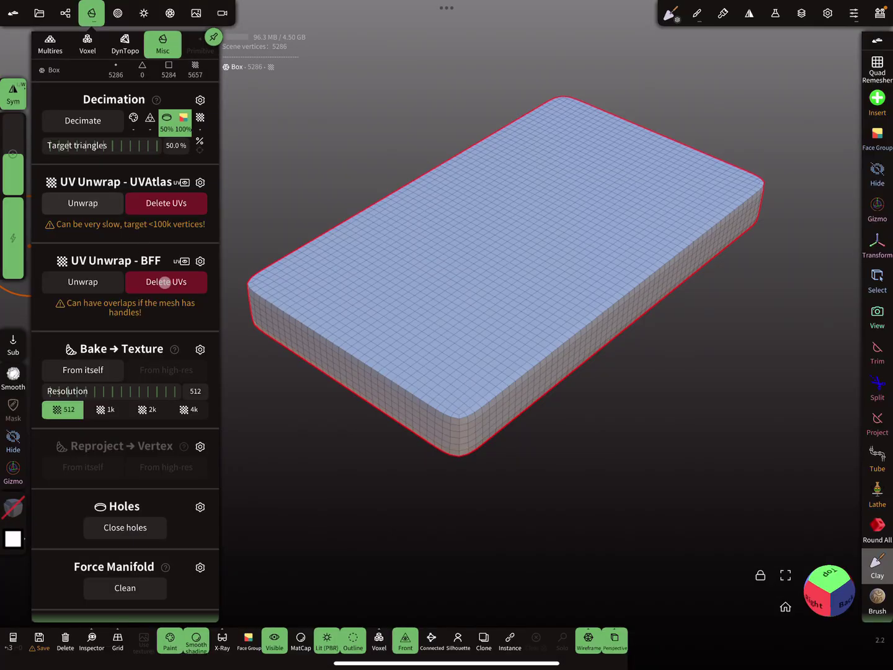
click(92, 640)
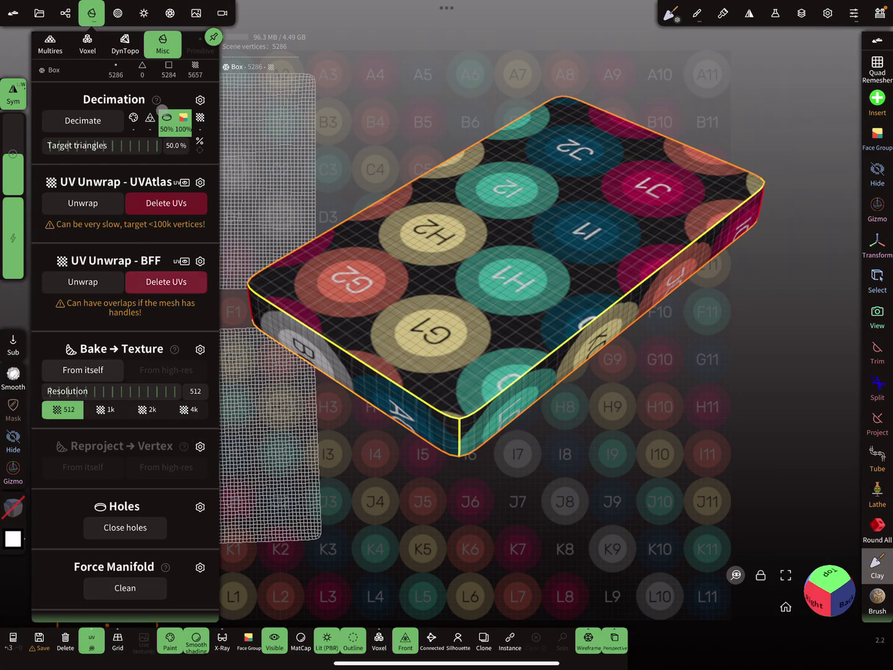
click(91, 12)
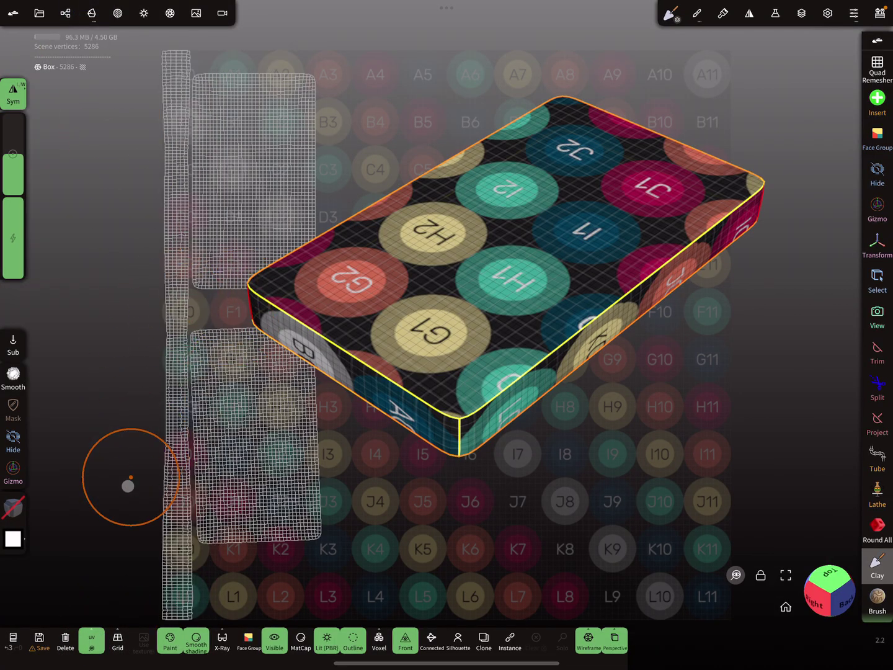
click(92, 640)
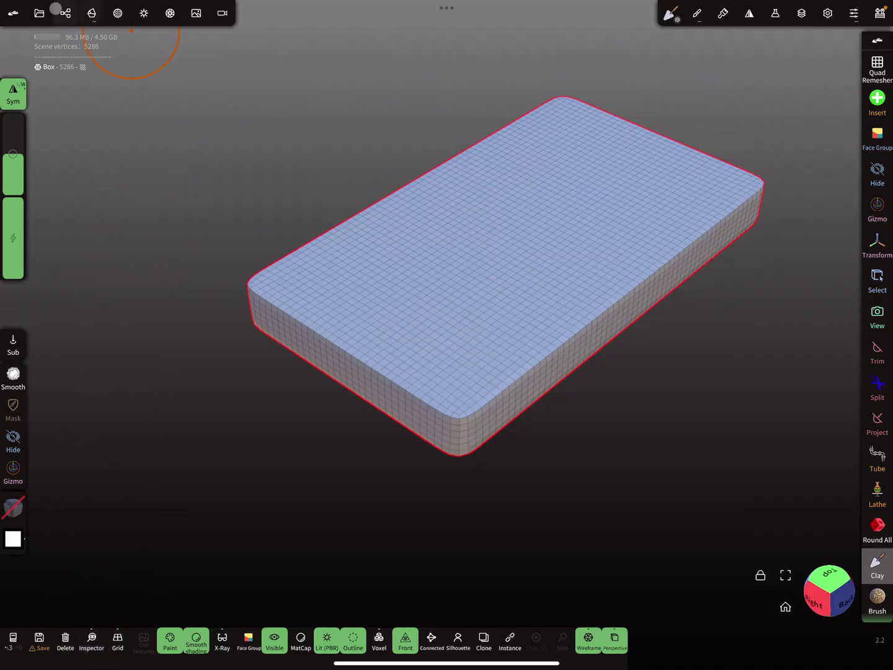
Export the box as an OBJ to Files, saving it in Downloads as 'Test UV Paint'.
click(39, 12)
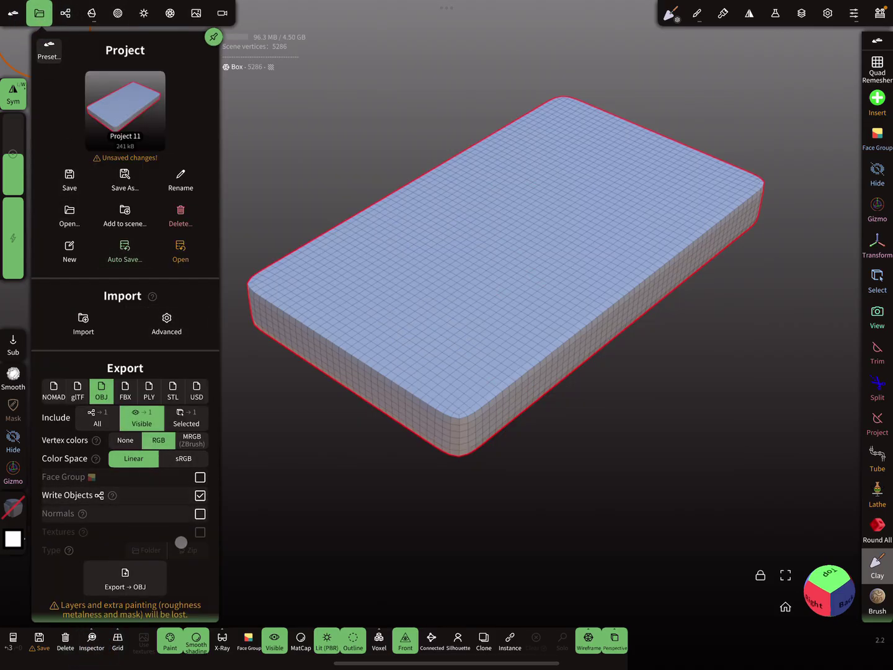
click(125, 574)
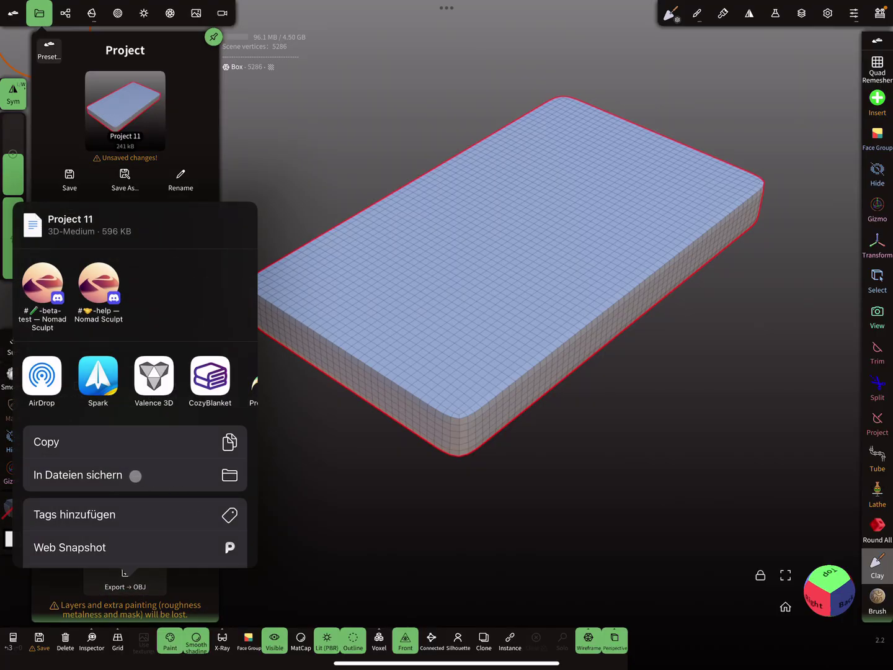
click(136, 476)
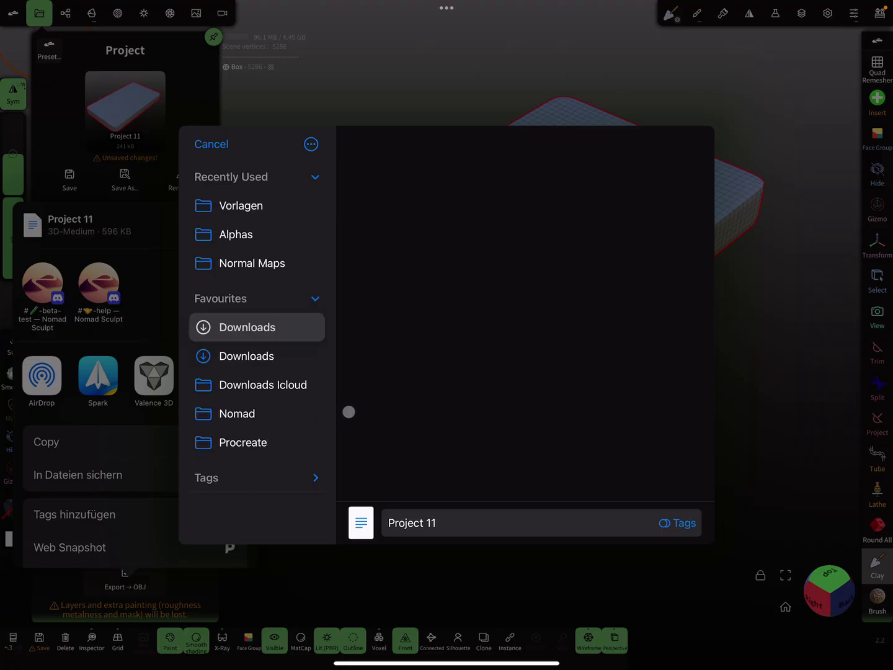
click(452, 522)
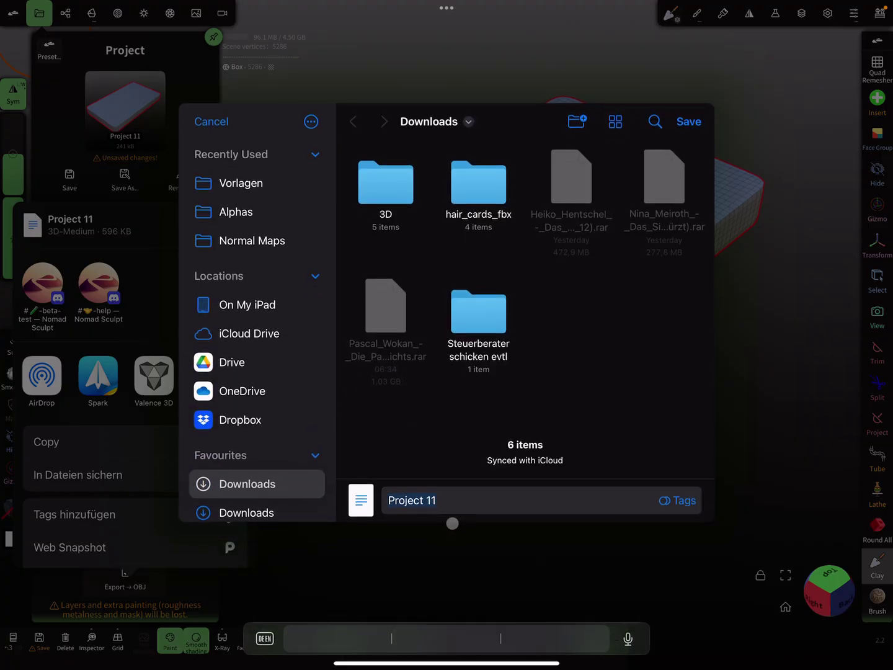
text(Test U)
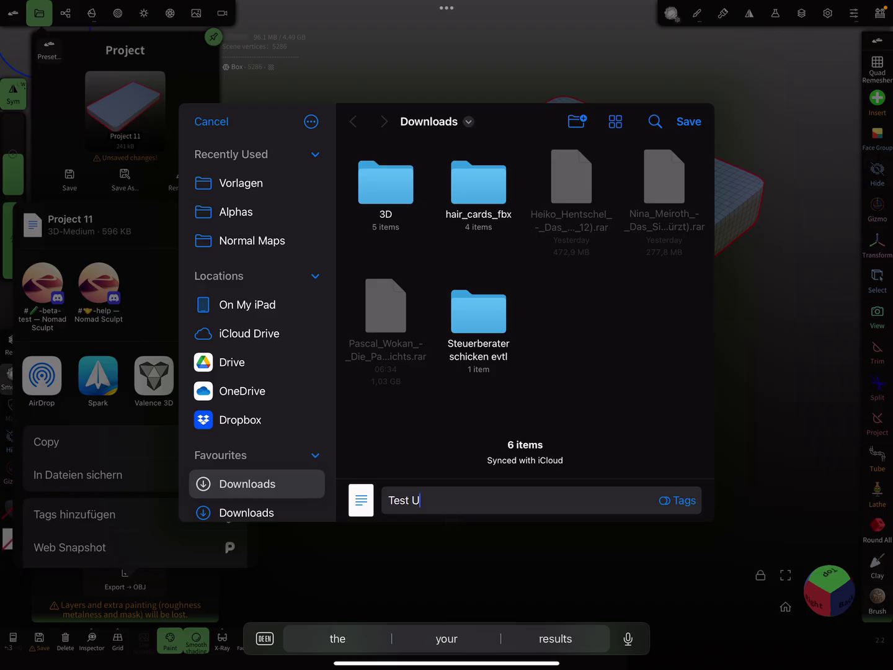
text(V P)
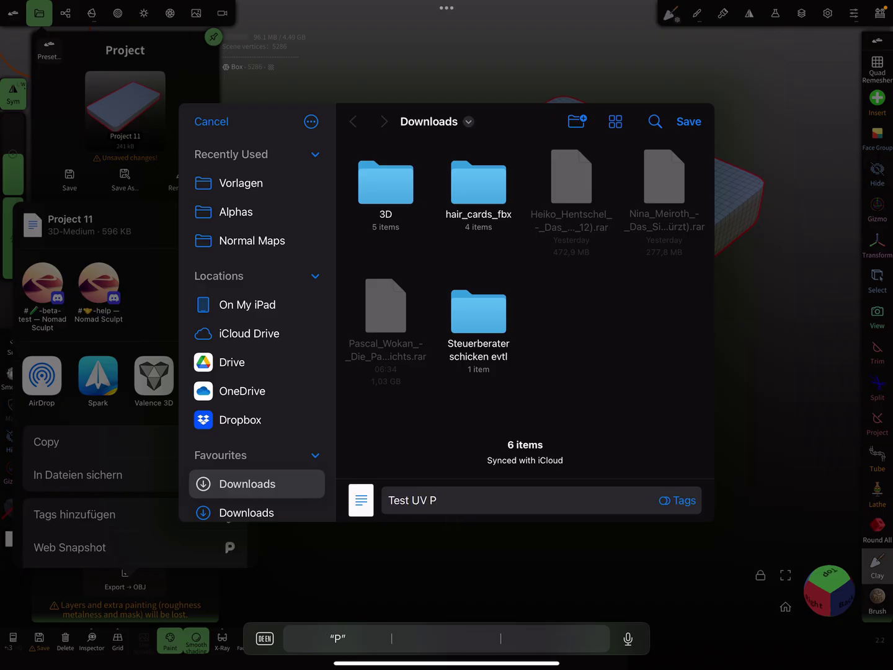
text(aint)
click(696, 123)
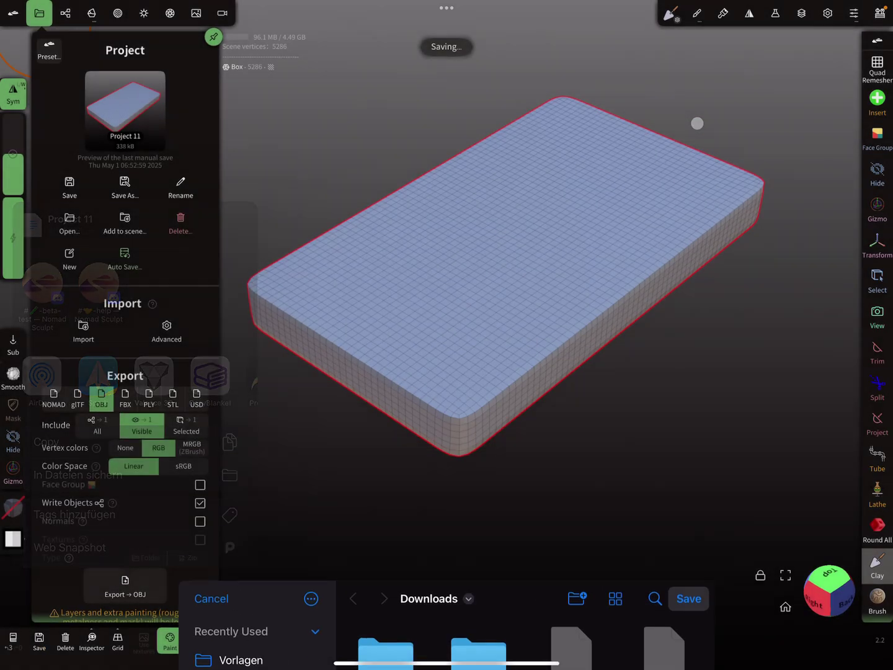
Delete the default Sphere in Uniform 3D using the Scene Outliner, then return to Inspectors.
key(super+Up)
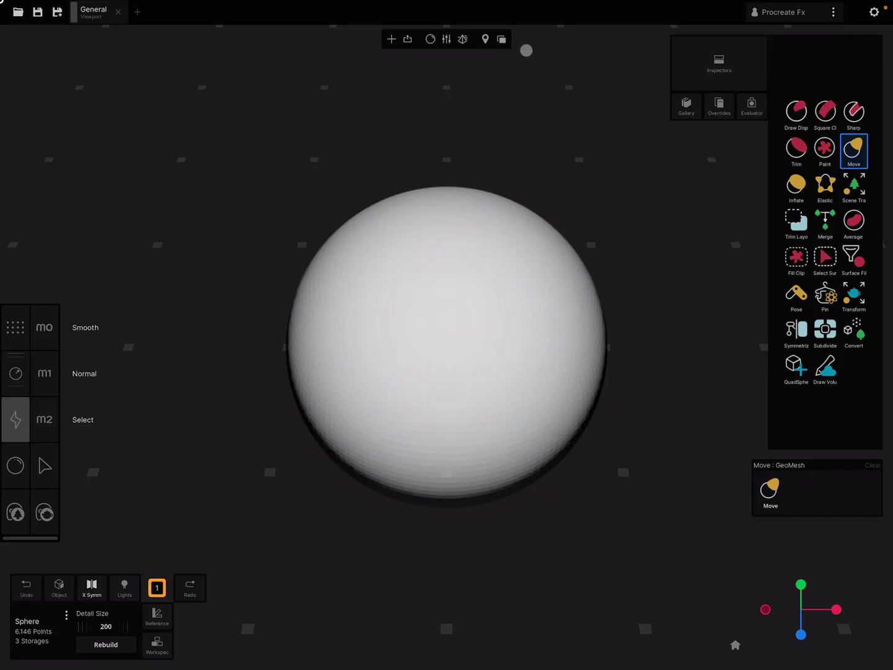
click(721, 61)
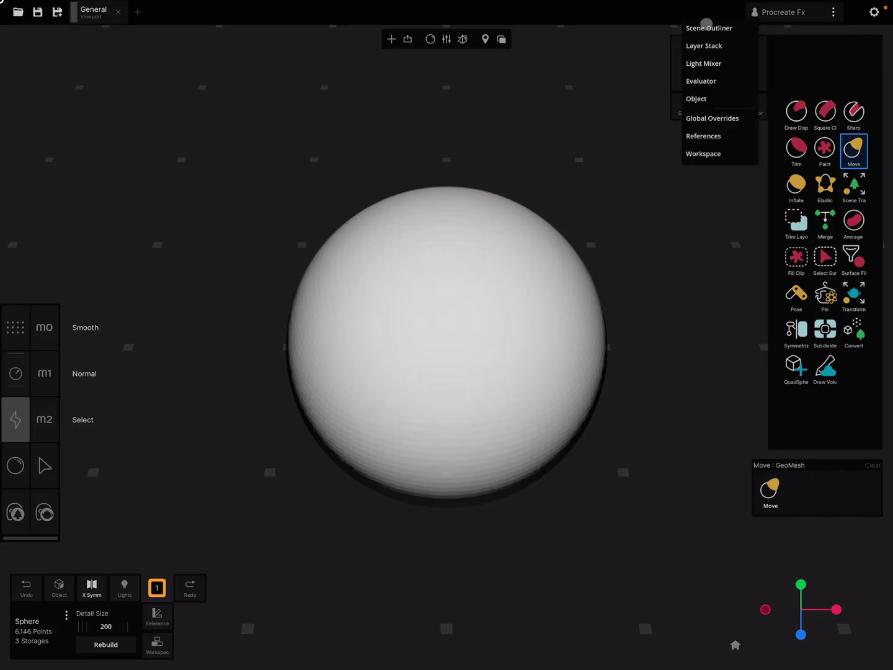
click(716, 28)
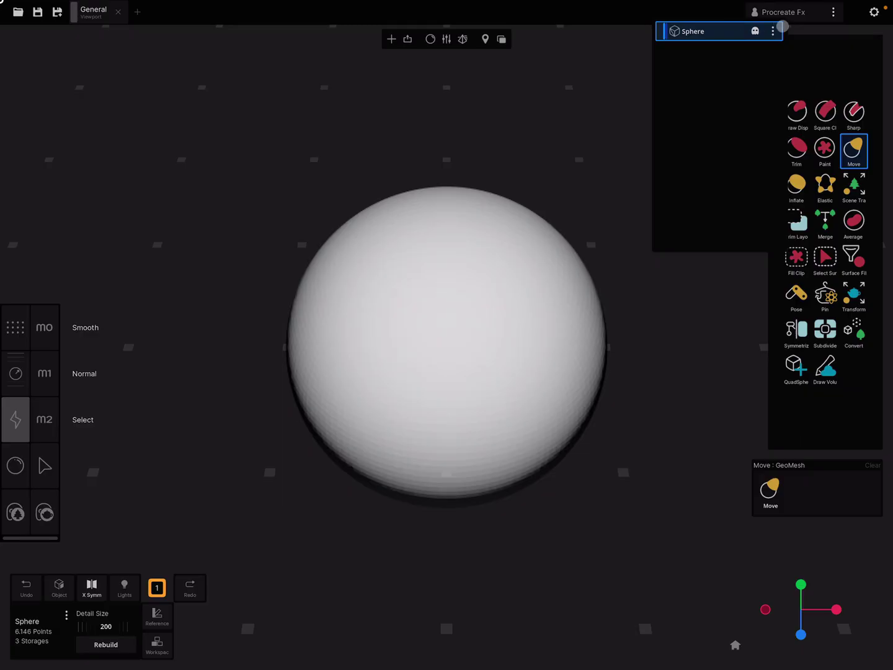
click(774, 30)
click(748, 104)
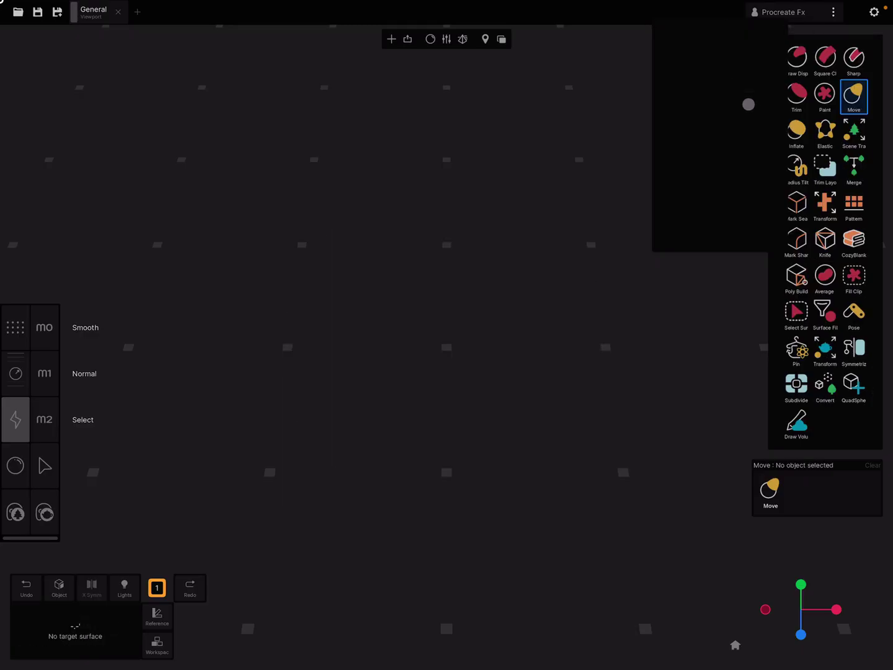
click(393, 40)
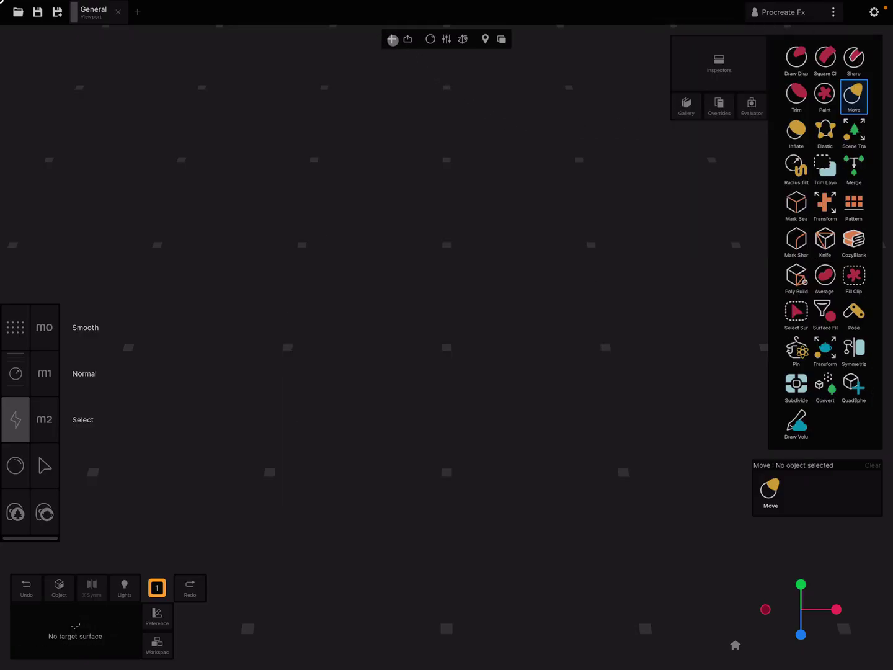
Add Test UV Paint.obj from Downloads through PolyMesh's Texture Paint Mesh Import.
click(393, 39)
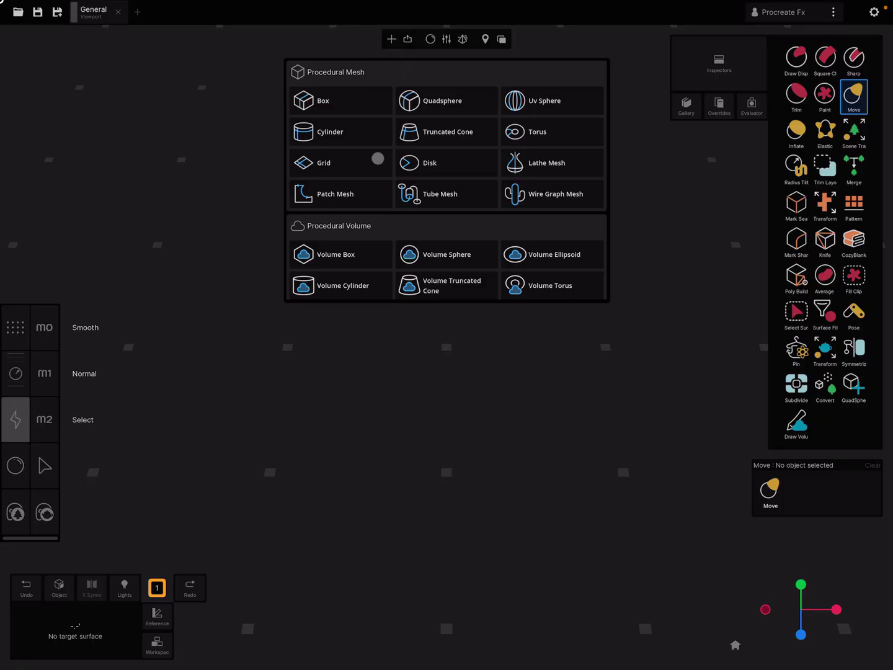
scroll(377, 158, down, 10)
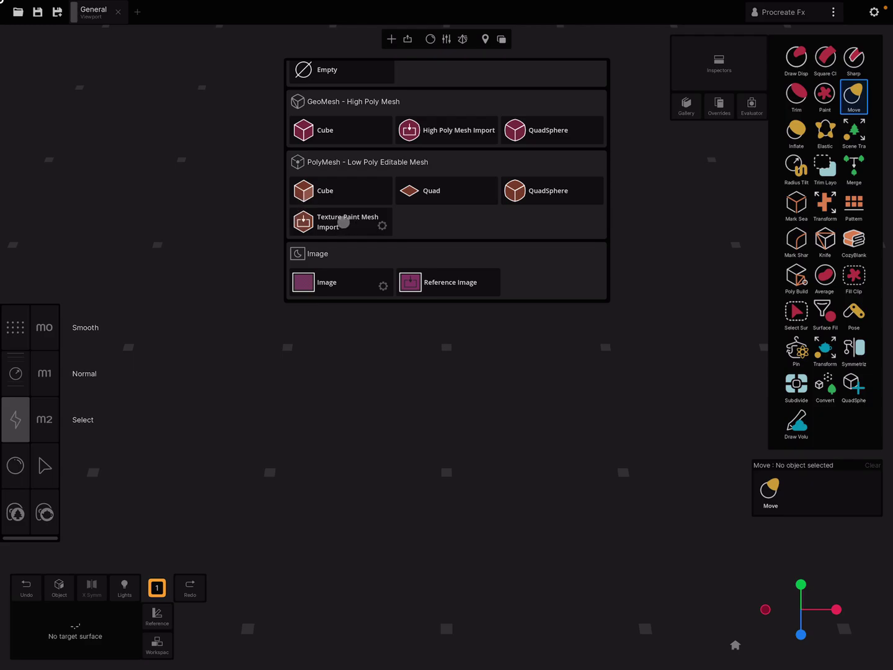
click(343, 221)
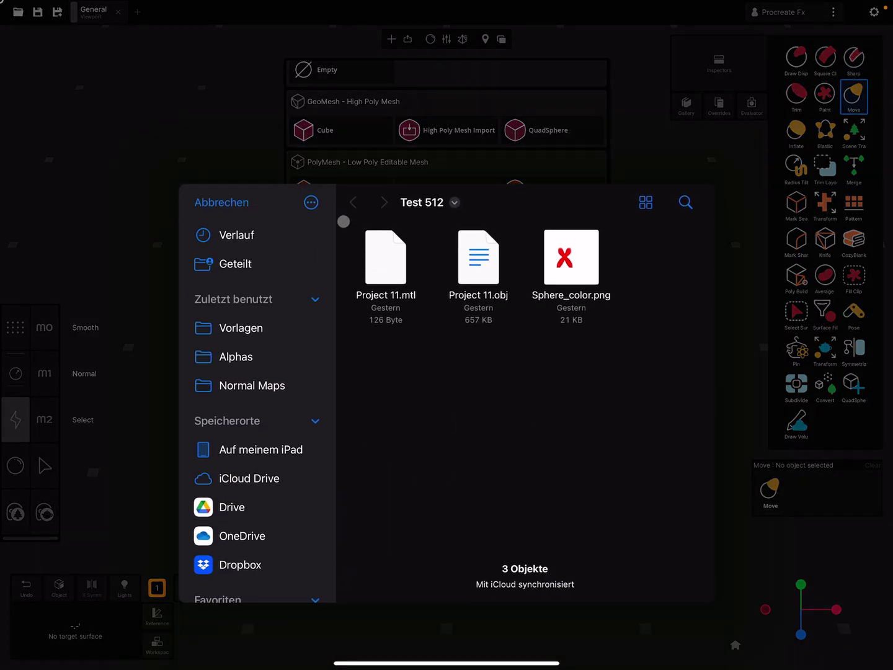
scroll(265, 451, down, 5)
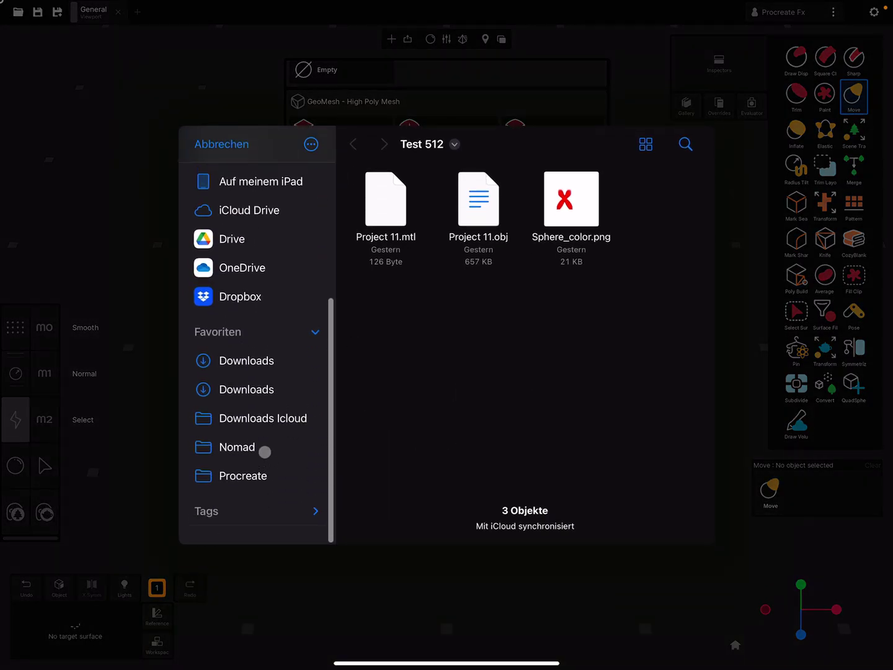
click(264, 375)
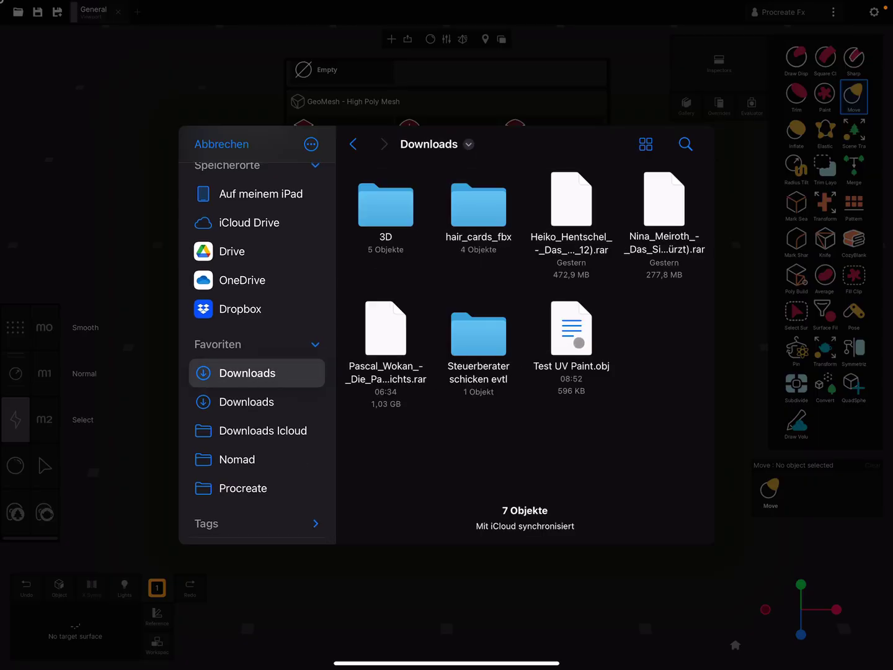
click(571, 331)
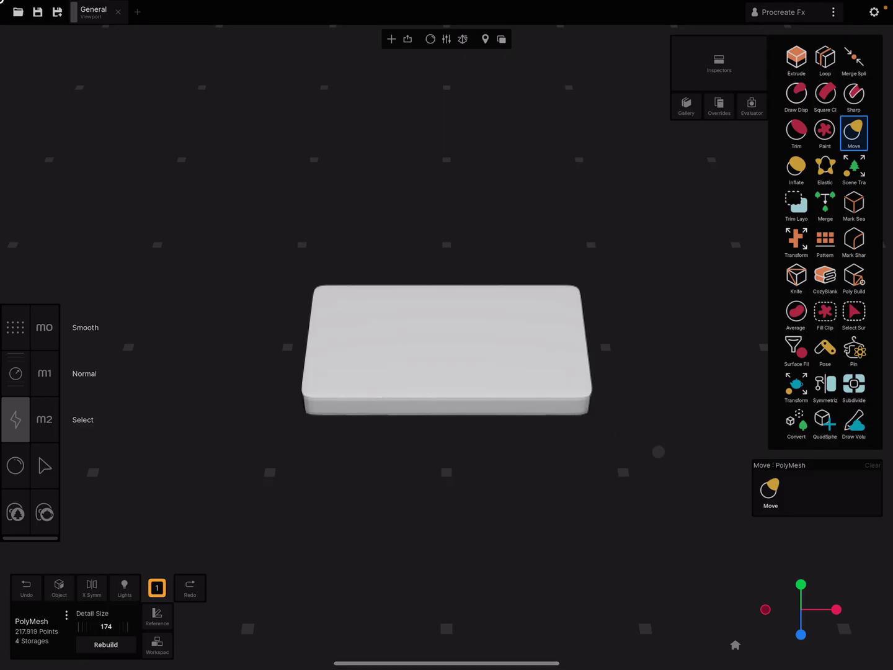
Show the box's Object properties: 5,286 vertices and a 1024×1024 texture set.
click(735, 645)
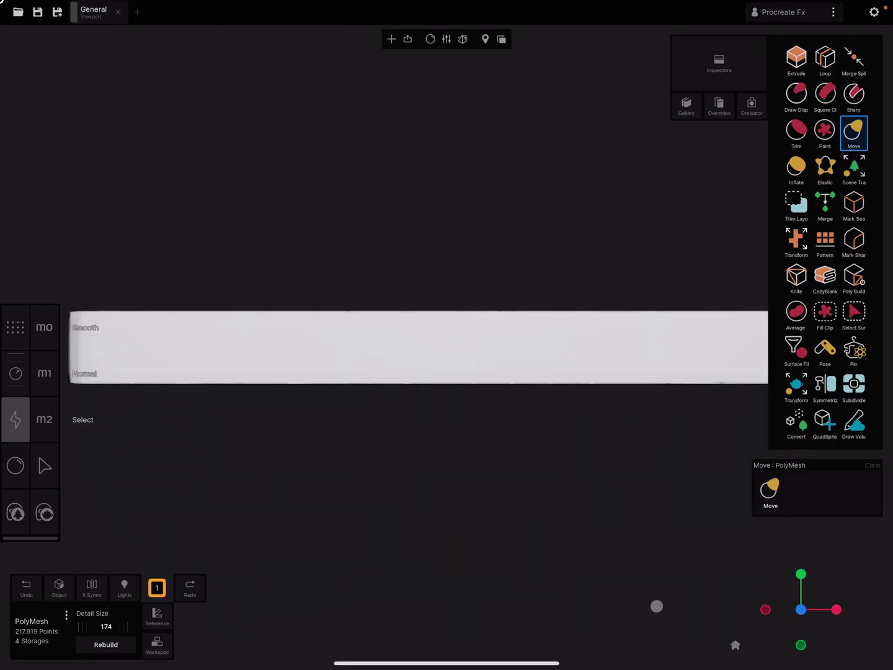
mouse_move(657, 605)
mouse_down()
mouse_move(587, 562)
mouse_move(670, 558)
mouse_up()
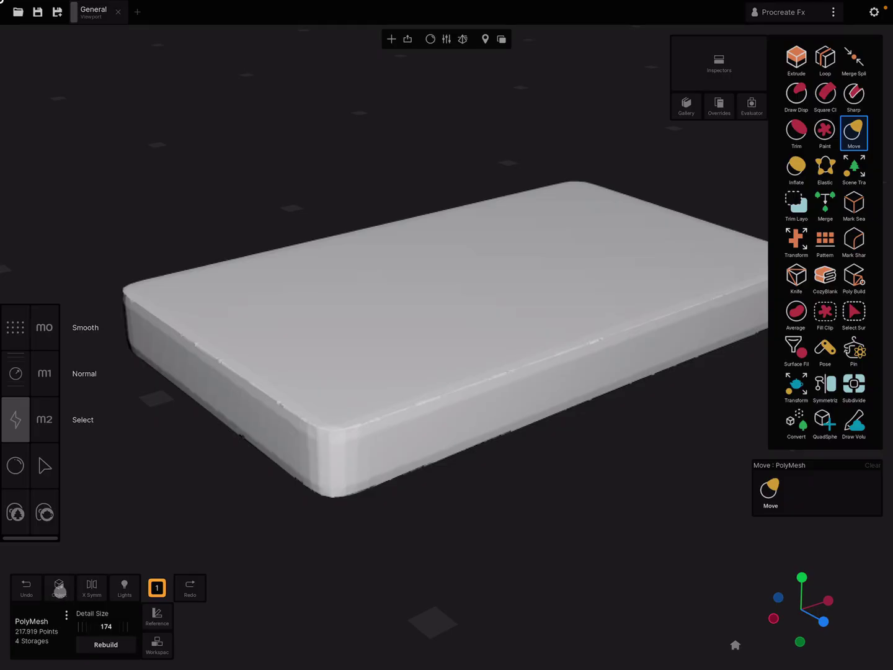
click(59, 588)
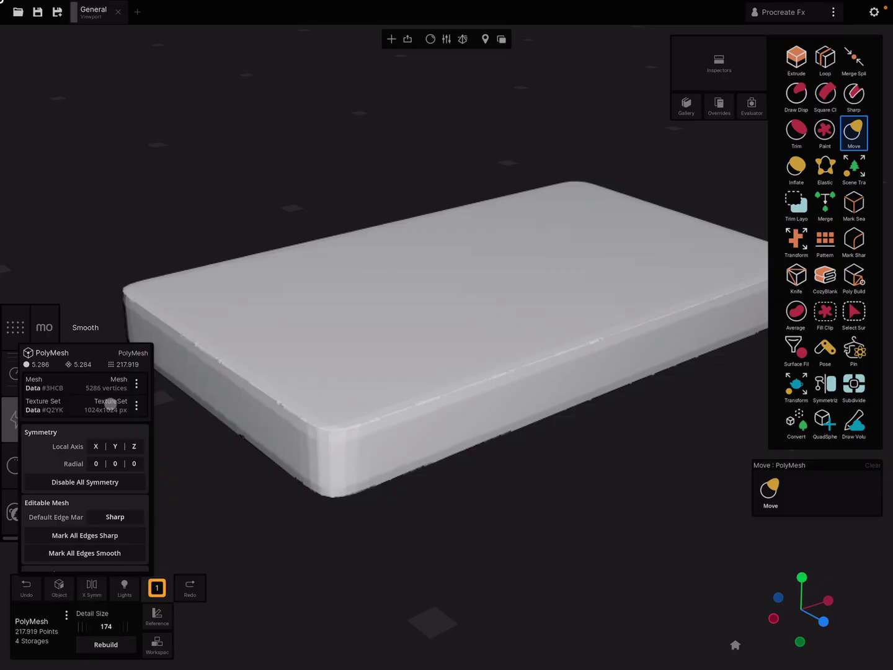
Start a new texture set and enter 2048 for Resolution X.
drag(110, 403, 192, 436)
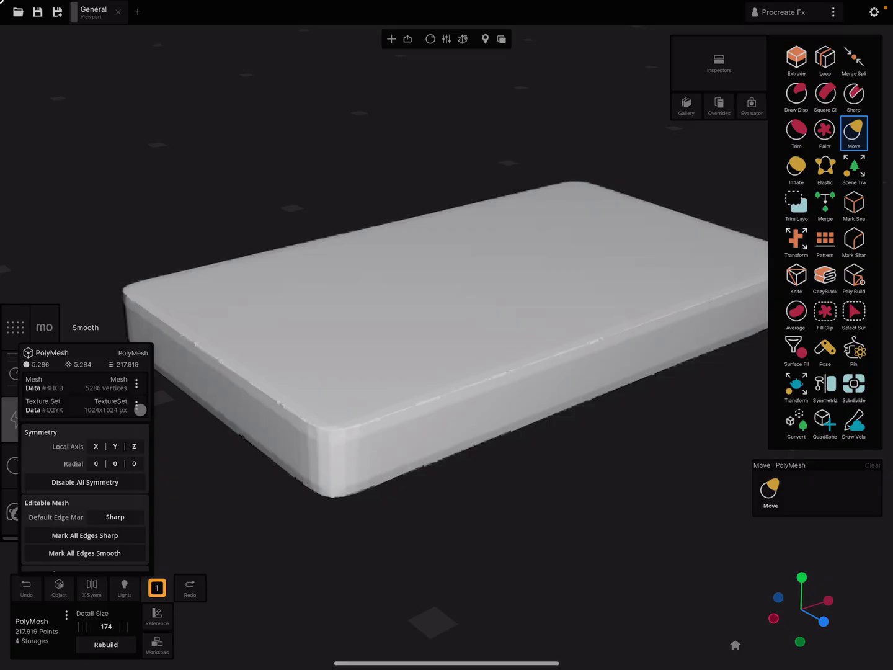
click(138, 408)
click(131, 385)
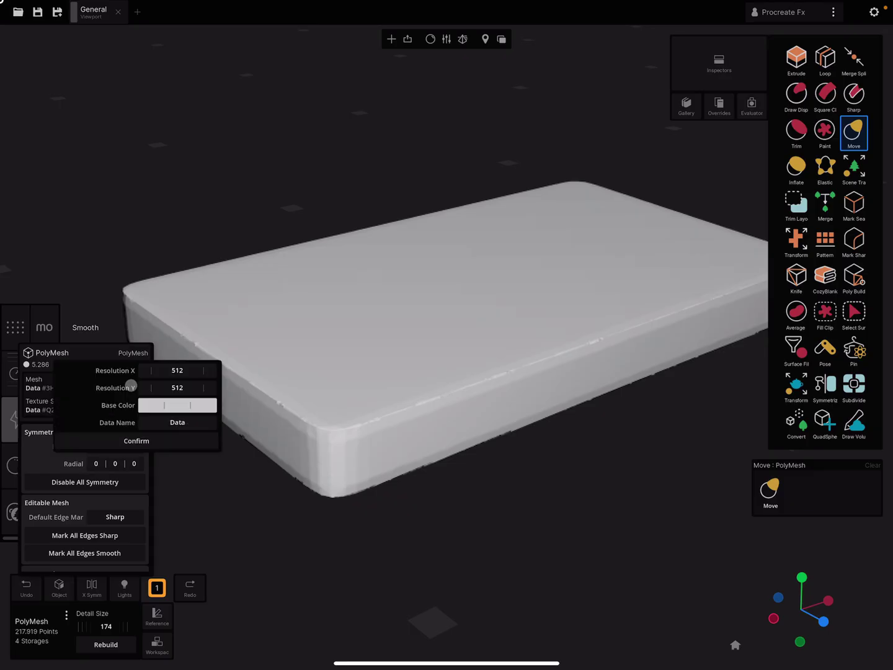
click(173, 371)
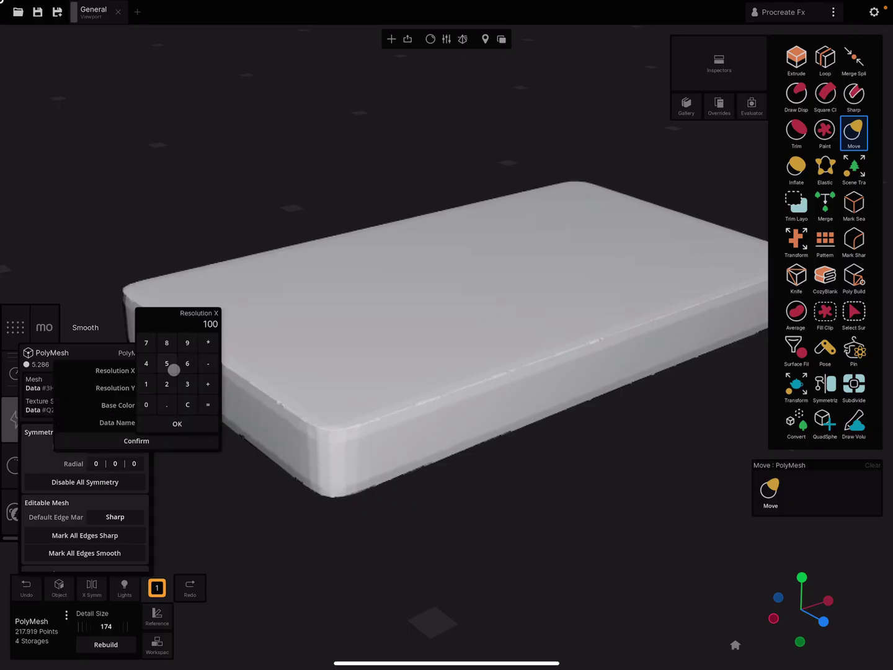
click(167, 384)
click(146, 404)
click(145, 363)
click(167, 342)
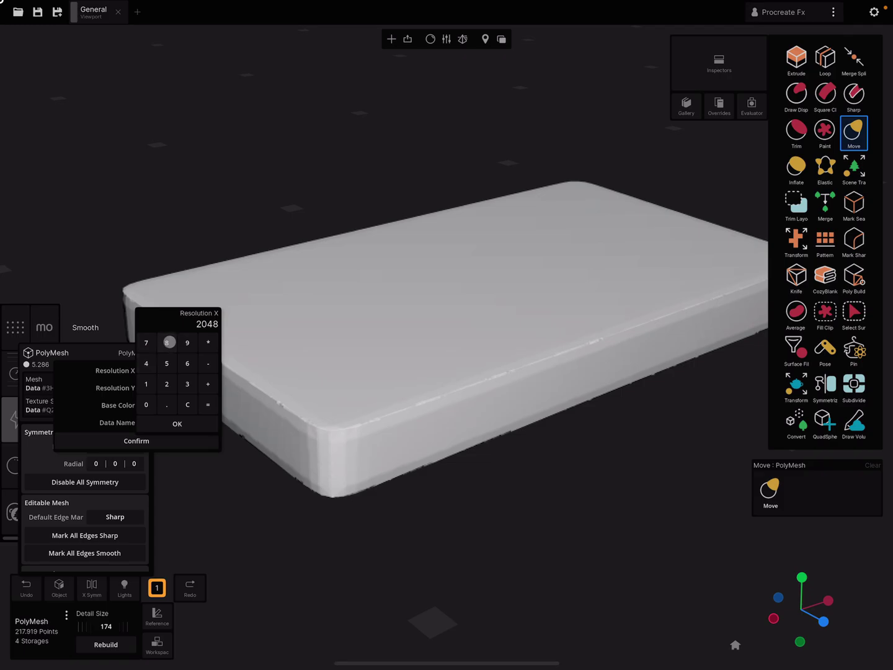
click(175, 425)
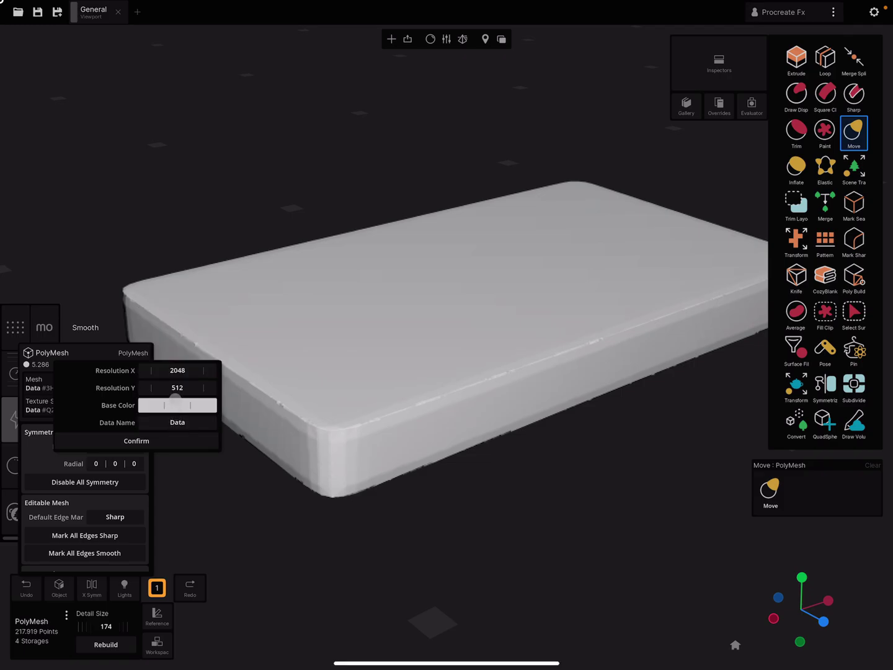
Set Resolution Y to 2048 and confirm the 2048×2048 texture set.
click(176, 387)
text(2)
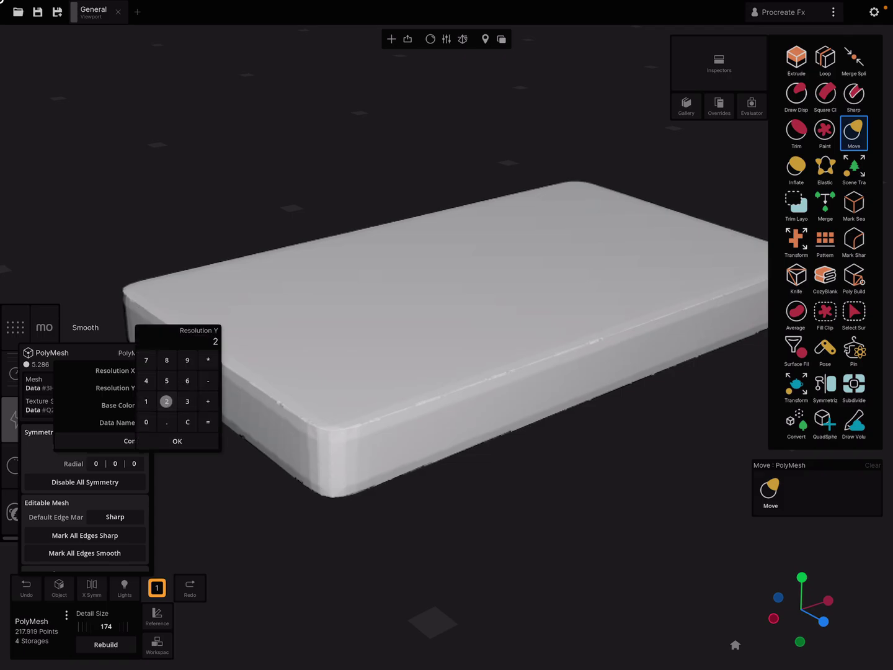
click(146, 423)
click(146, 380)
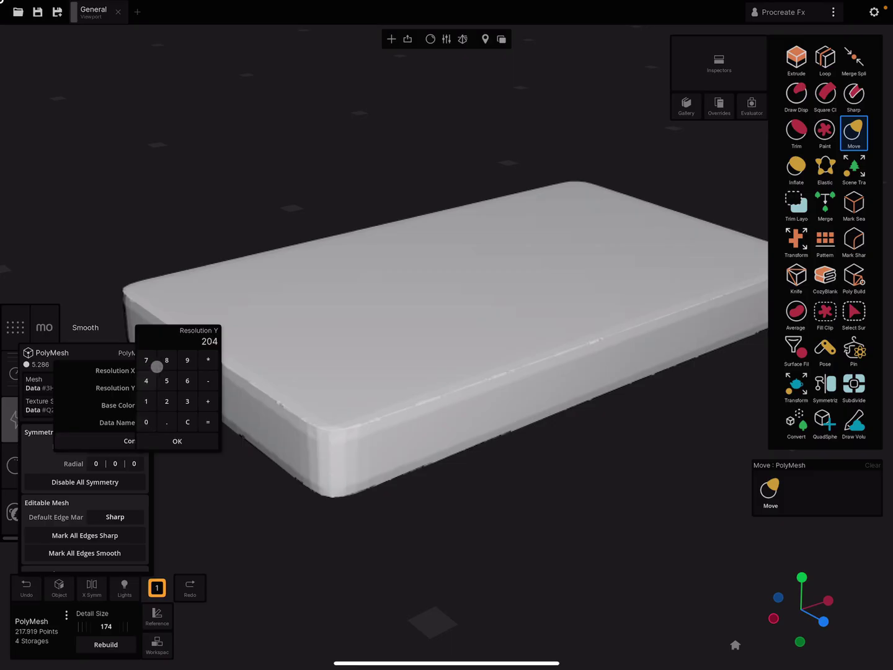
click(165, 361)
click(178, 440)
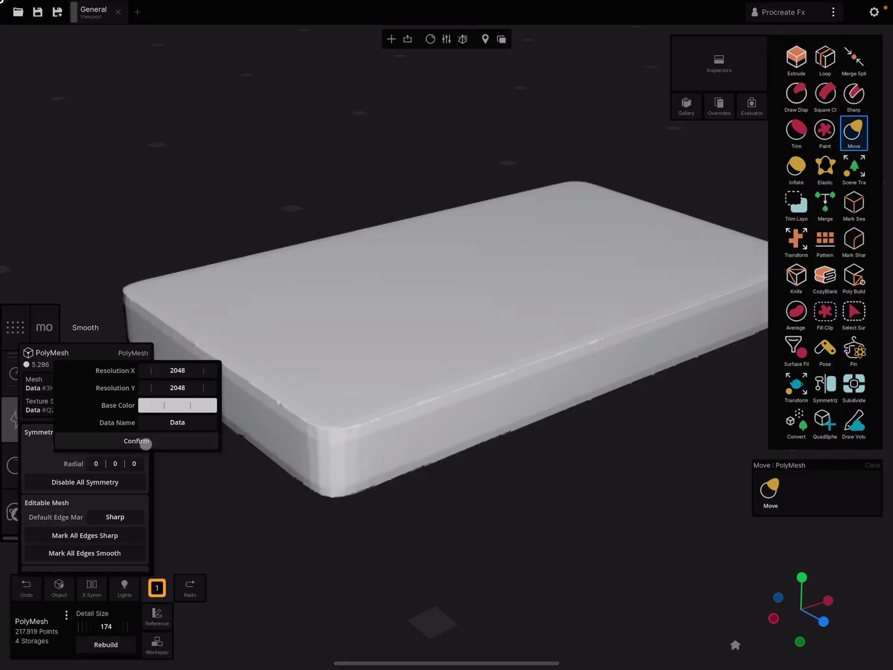
click(145, 443)
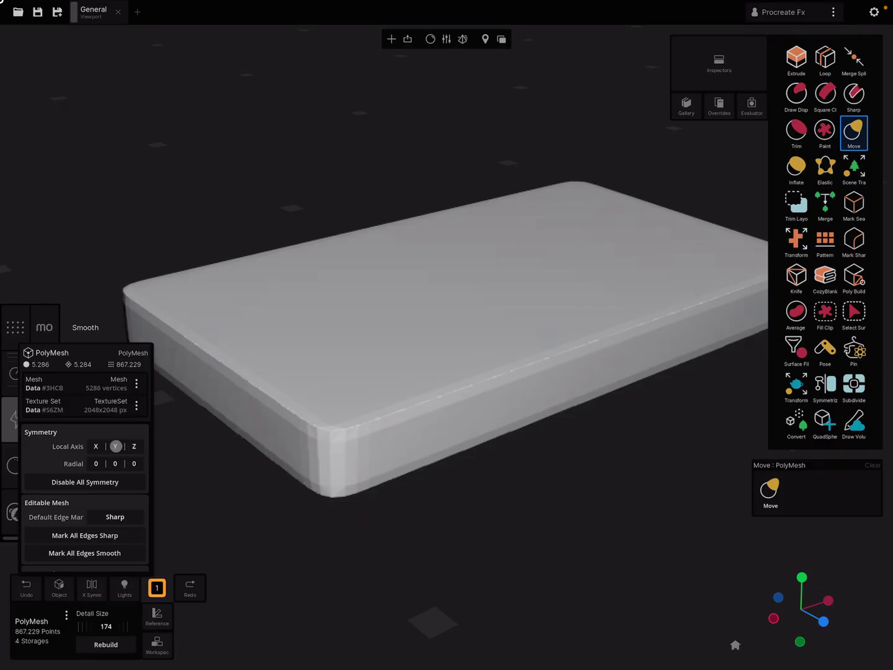
scroll(84, 488, down, 3)
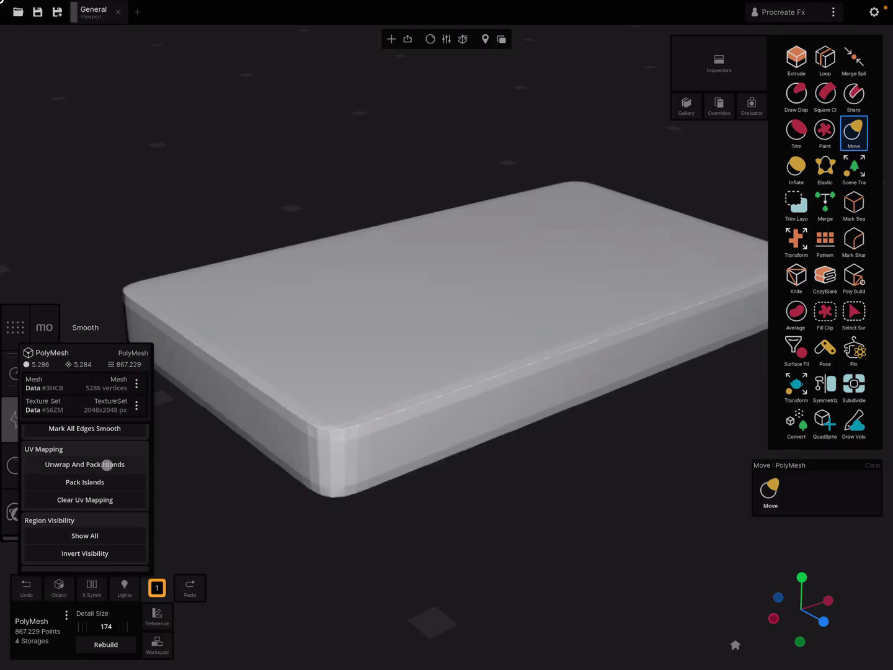
Unwrap and pack the box's UV islands, then show a split UV Paint viewport.
click(108, 464)
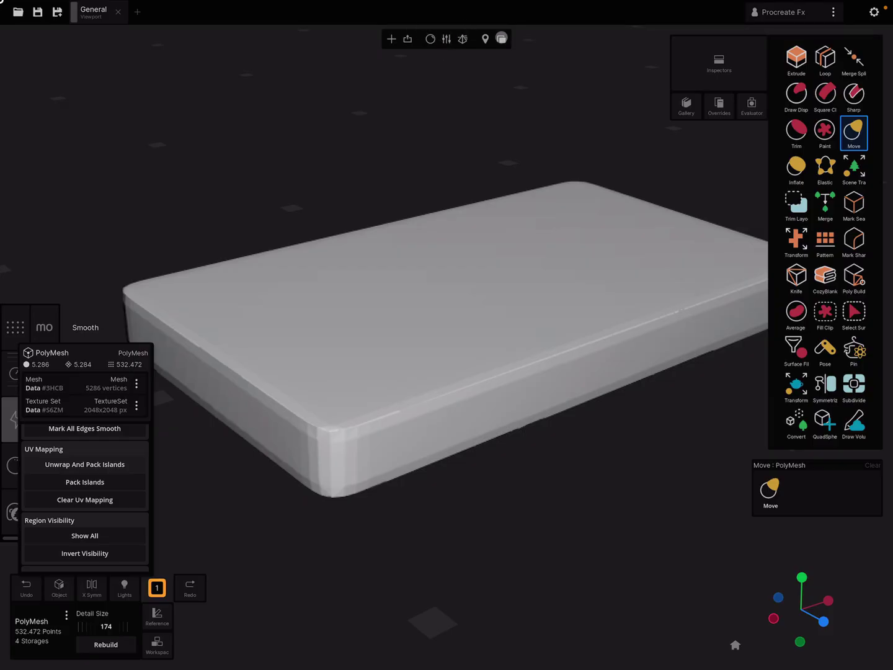
click(503, 39)
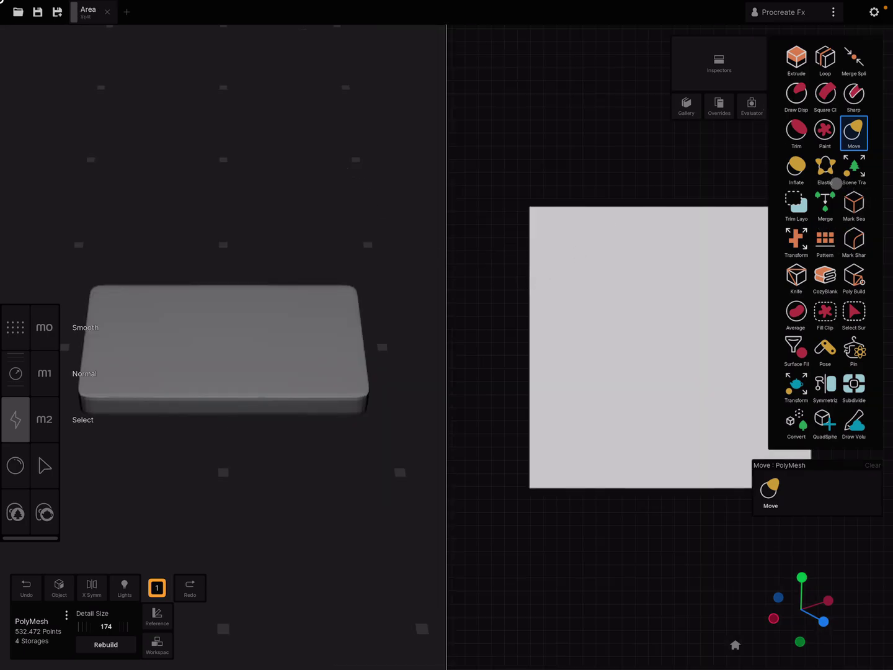
Select Extrude, move the Inspectors panel left, and save the layout to the profile.
click(796, 57)
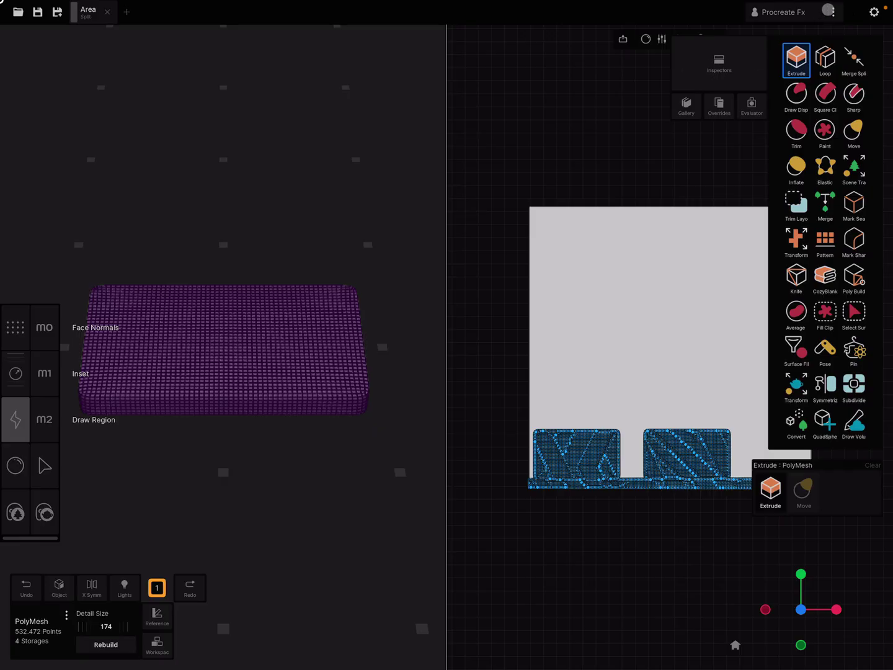
click(834, 10)
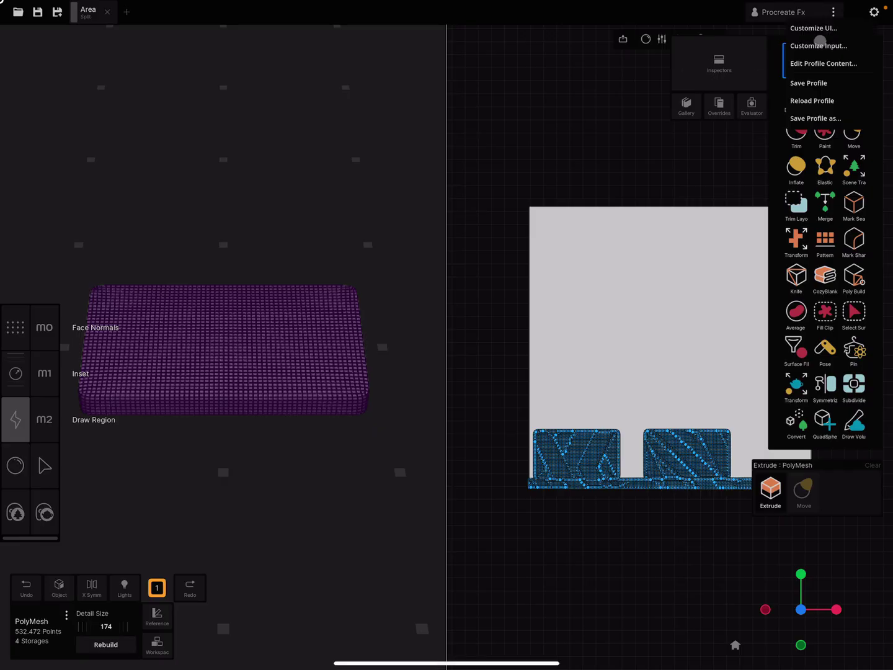
click(815, 28)
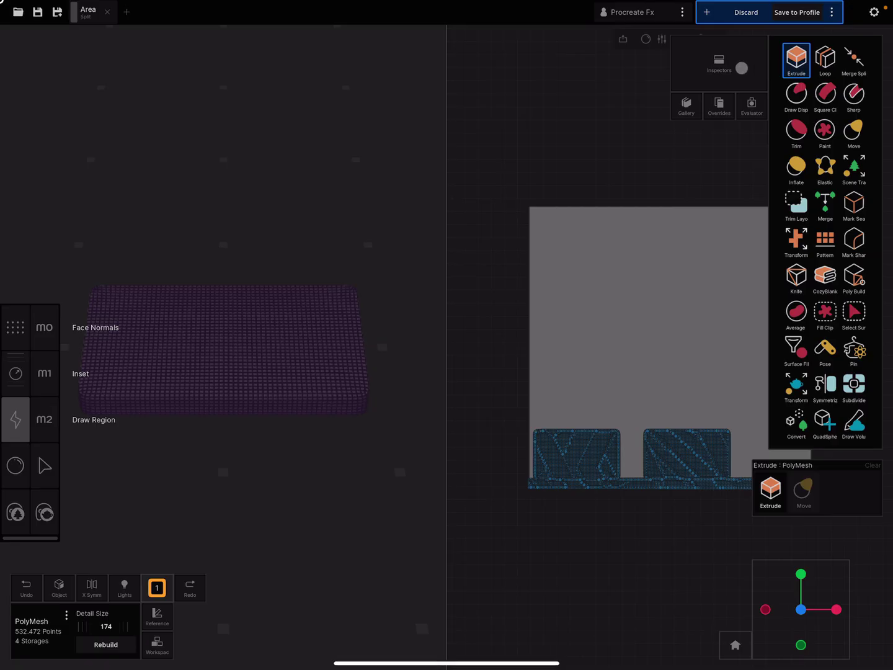
mouse_move(742, 66)
mouse_down()
mouse_move(700, 68)
mouse_move(649, 97)
mouse_up()
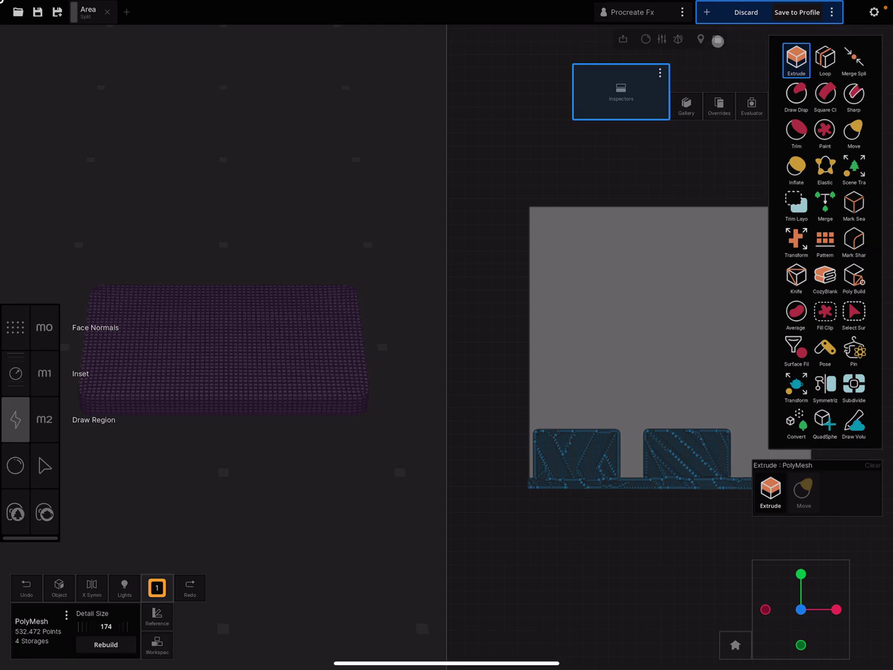
click(801, 14)
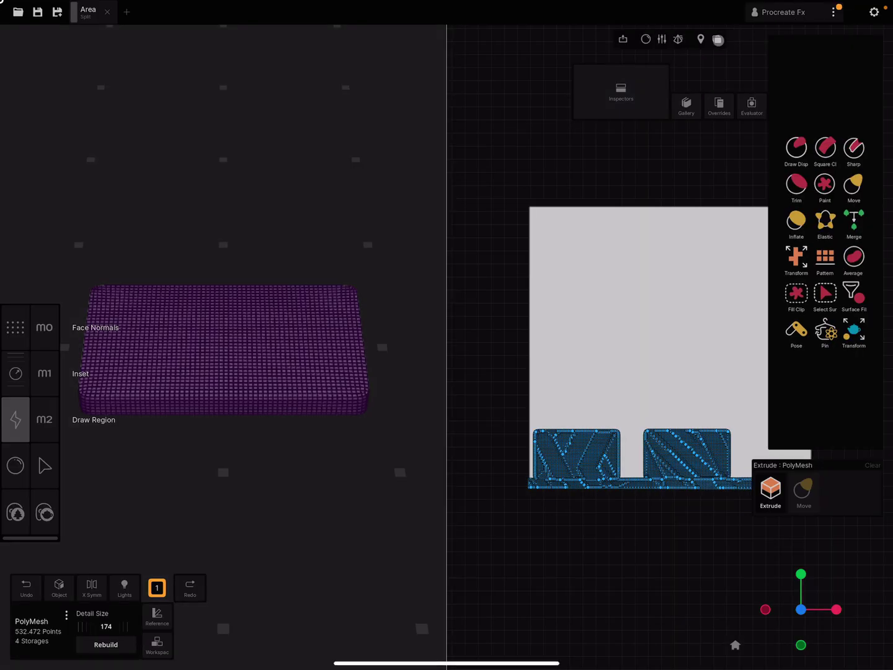
click(719, 40)
Return to a single viewport, orbit to an angled view of the box, and select Paint.
click(752, 74)
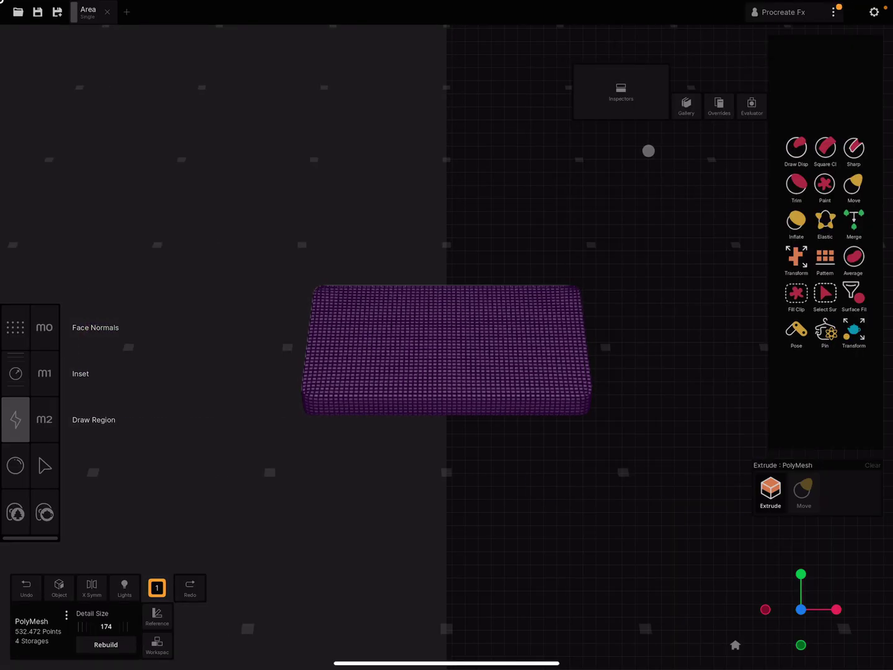
drag(437, 200, 456, 199)
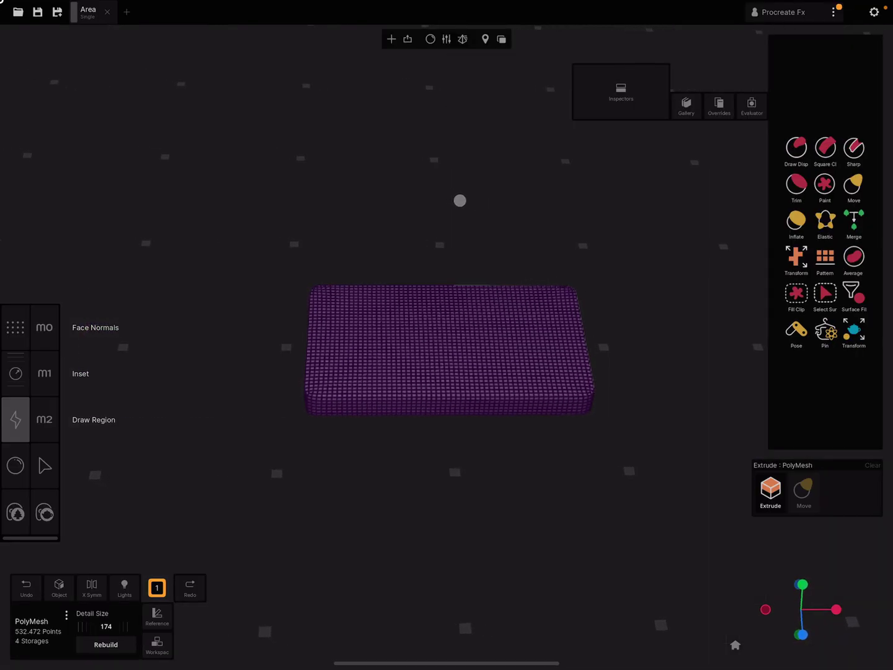
scroll(619, 342, up, 5)
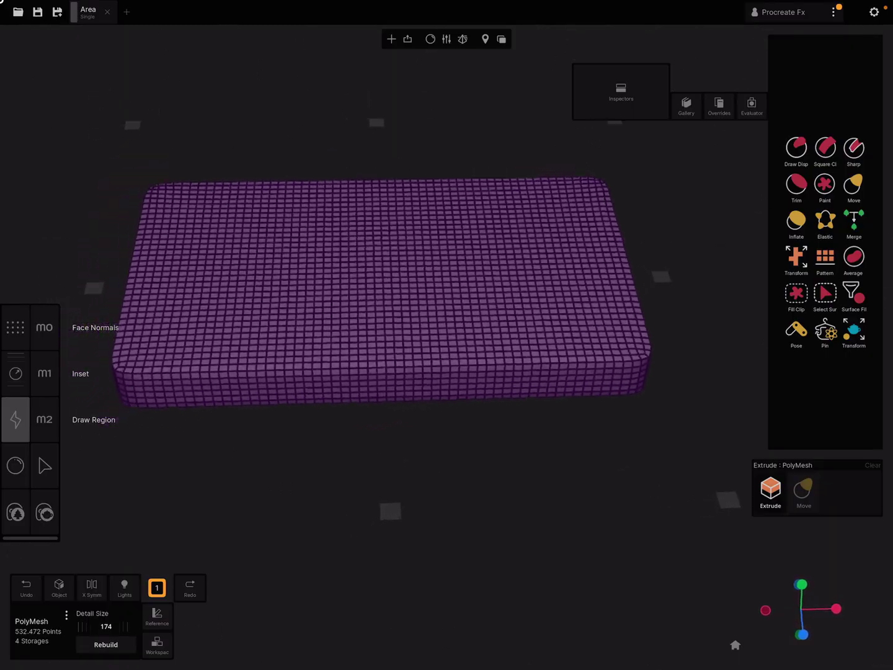
drag(447, 489, 391, 447)
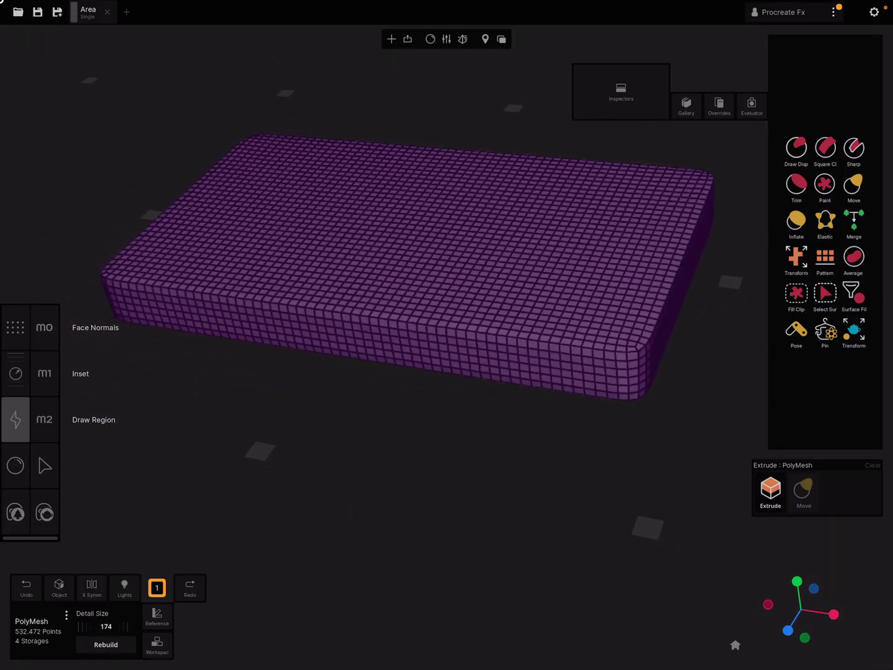
drag(446, 489, 419, 474)
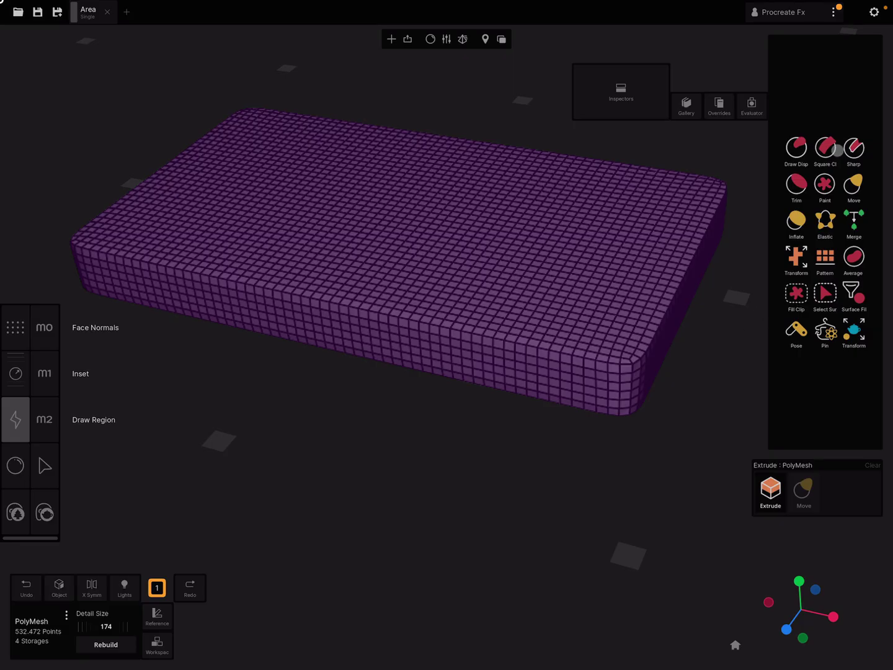
click(825, 185)
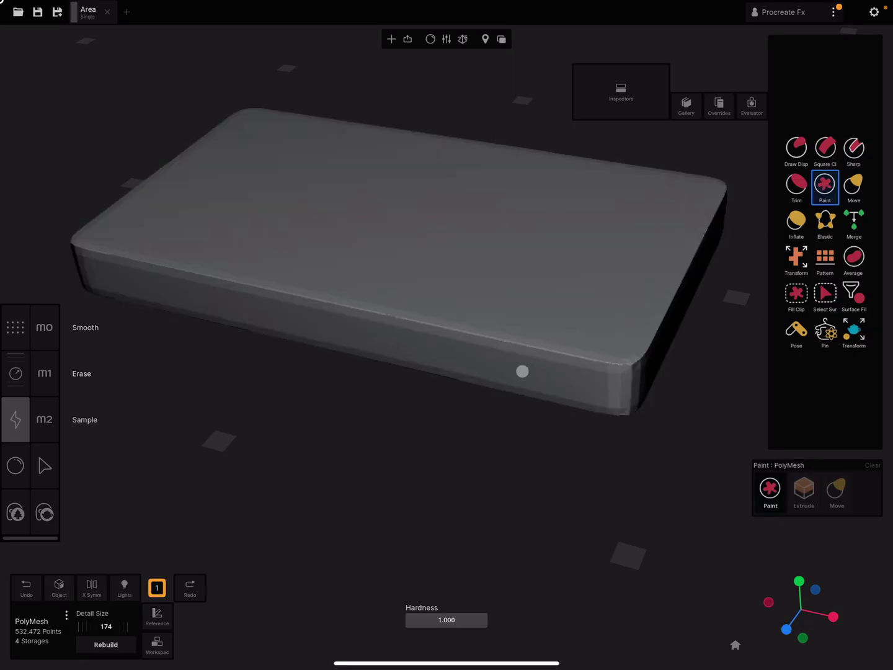
scroll(522, 371, up, 5)
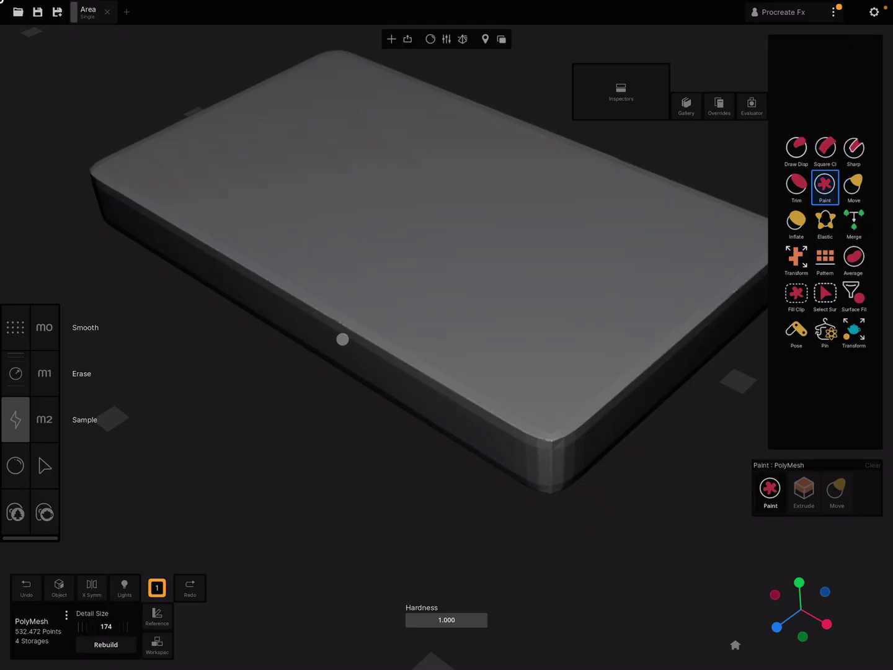
Choose bright red as the paint colour in the Space-held colour picker.
key(space)
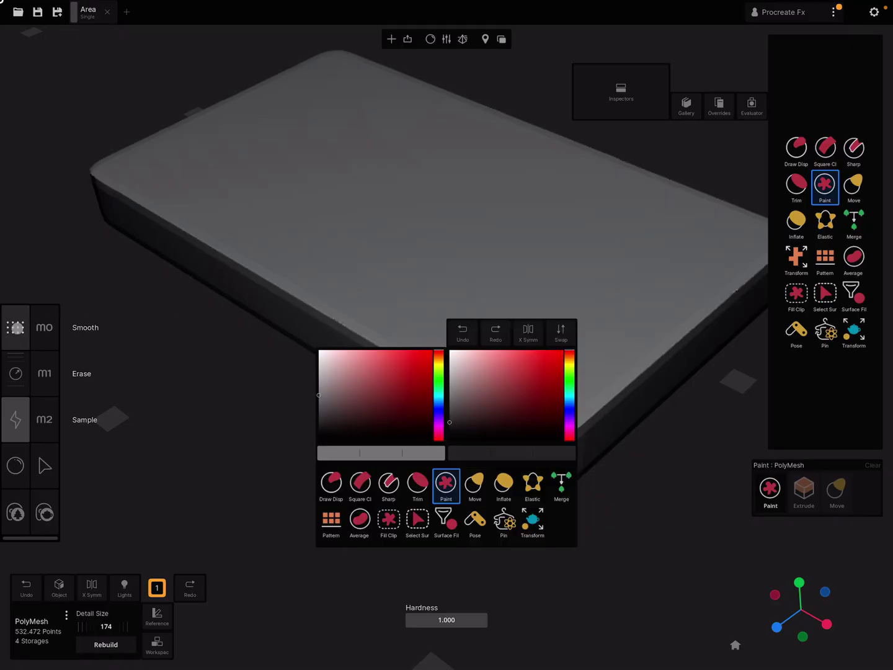
key(space)
key(space)
key(space)
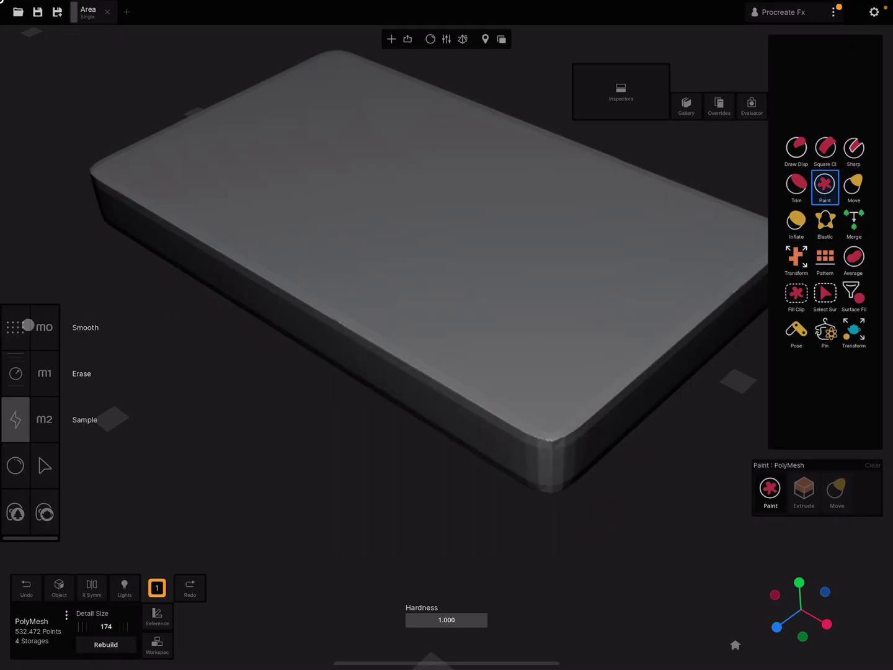
key(space)
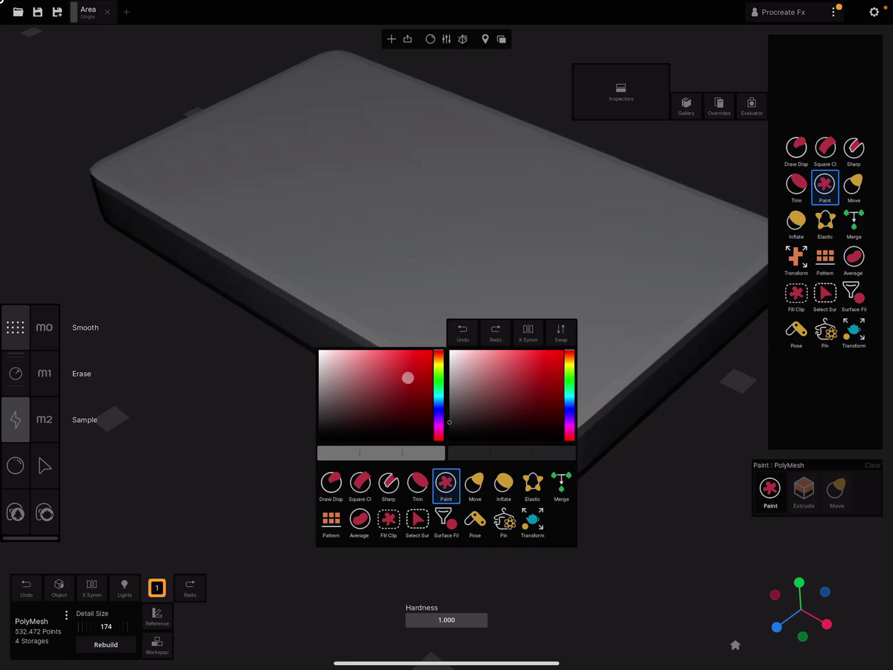
drag(414, 376, 433, 350)
key(space)
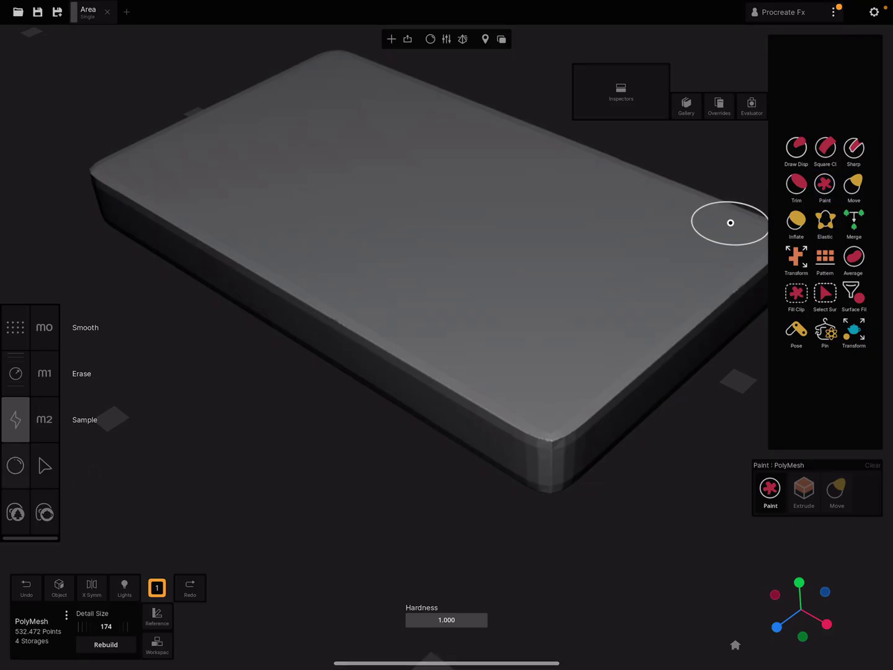
click(356, 475)
Raise the shading brightness, then paint red strokes and a solid red patch on the box top.
mouse_move(355, 474)
mouse_down()
mouse_move(394, 475)
mouse_move(404, 488)
mouse_move(388, 492)
mouse_move(433, 418)
mouse_move(383, 485)
mouse_up()
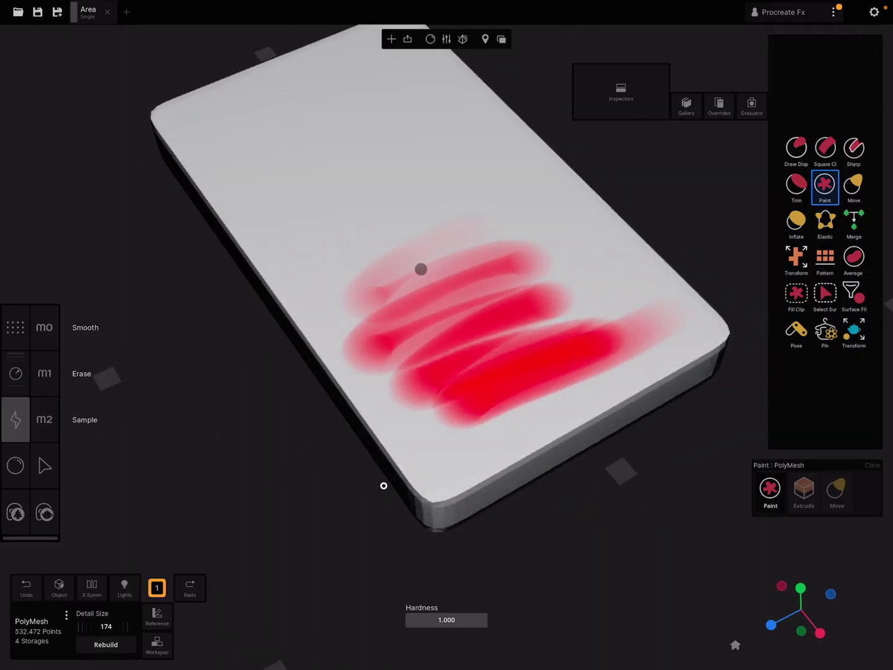
mouse_move(418, 160)
mouse_down()
mouse_move(468, 174)
mouse_move(373, 271)
mouse_move(557, 212)
mouse_up()
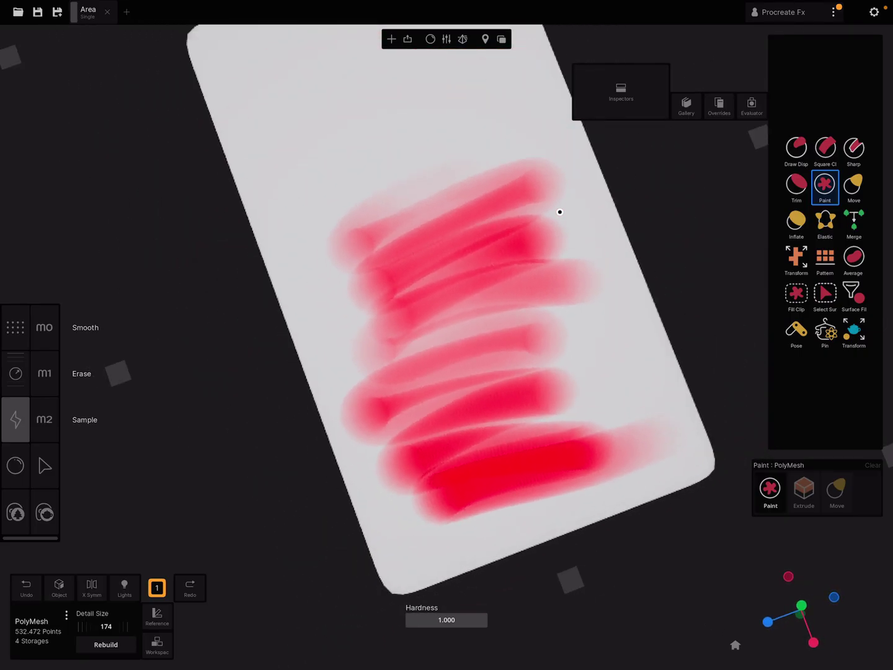
drag(447, 231, 545, 297)
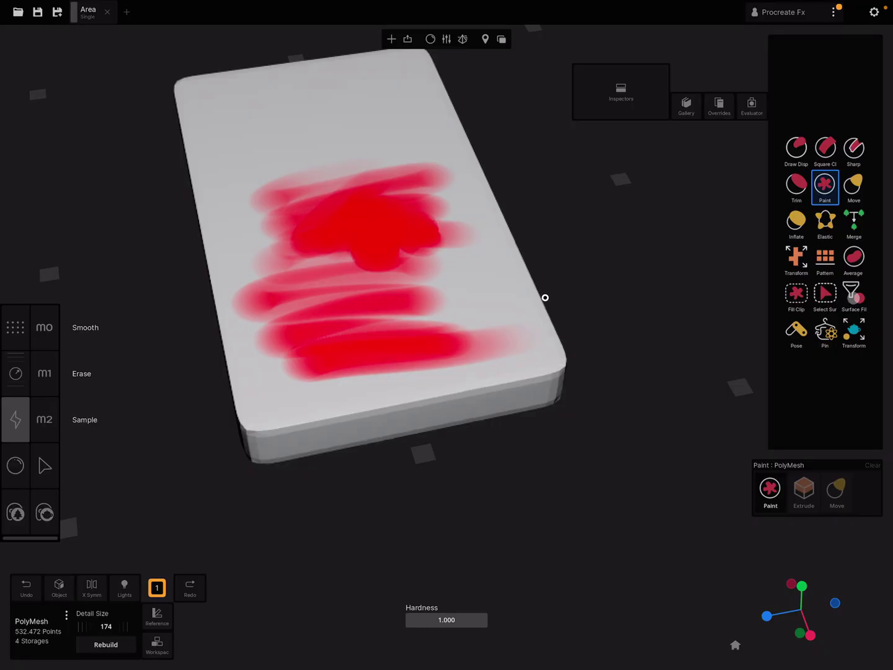
Apply a Surface Filter stroke over the painted box, then undo it.
click(853, 295)
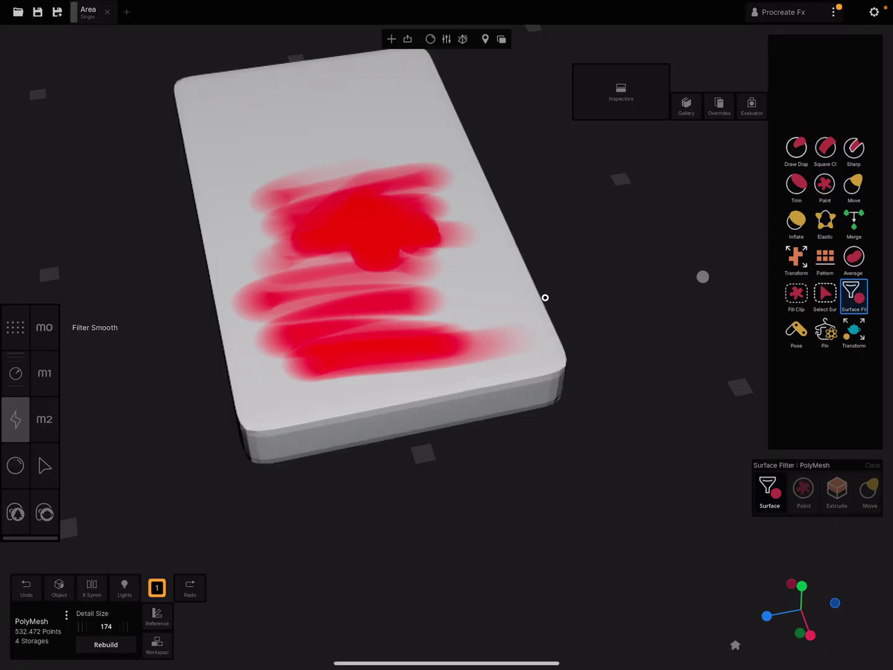
mouse_move(545, 298)
mouse_down()
mouse_move(575, 386)
mouse_move(712, 251)
mouse_up()
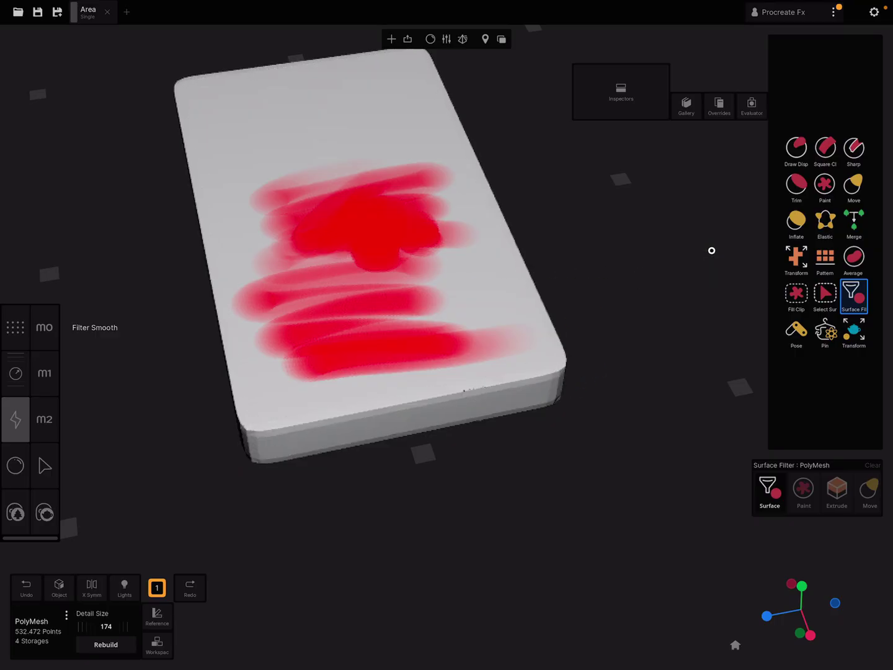
click(31, 588)
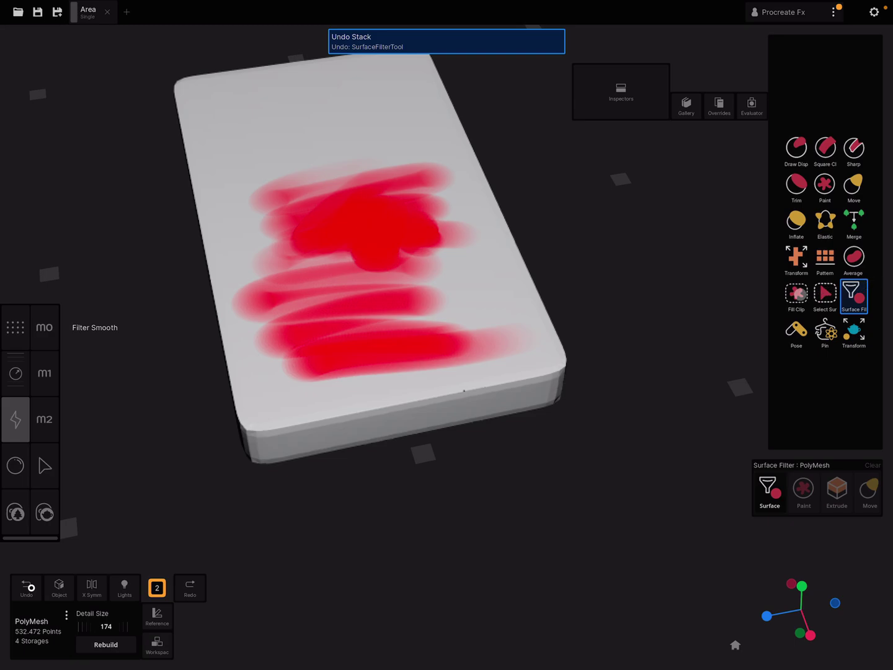
Fill a box corner red with Fill Clip, then undo until no red paint remains.
click(801, 292)
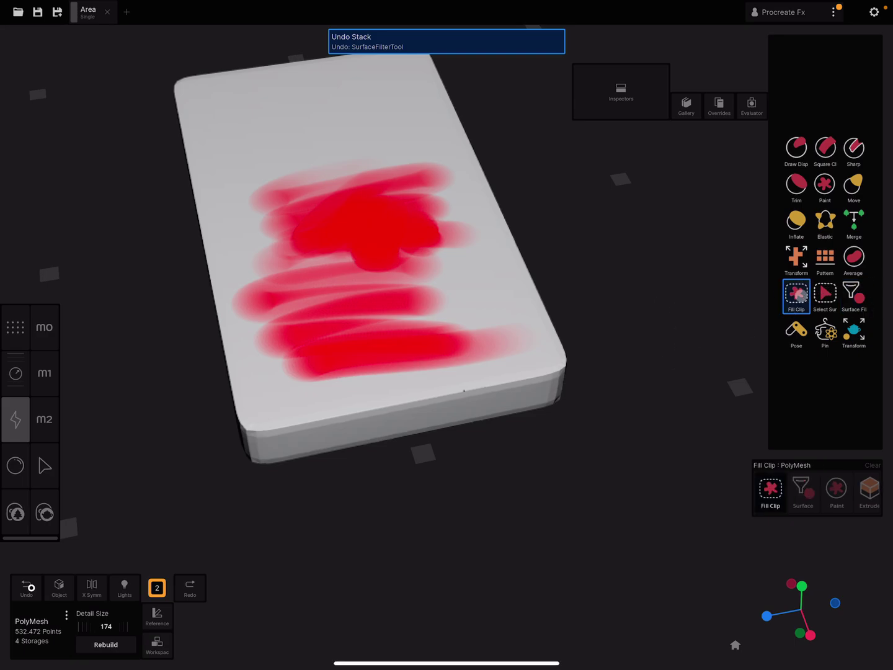
drag(676, 319, 422, 495)
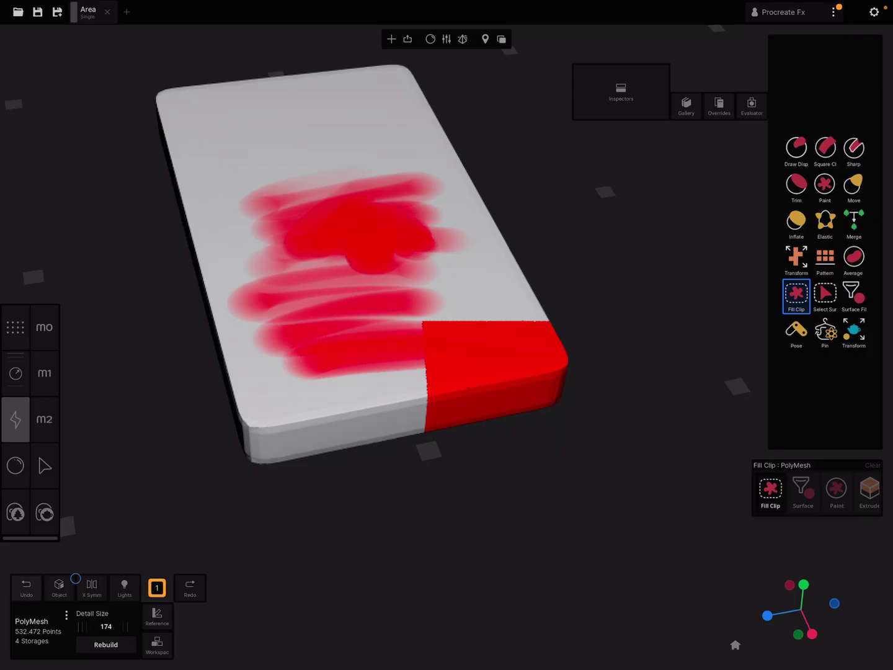
click(26, 588)
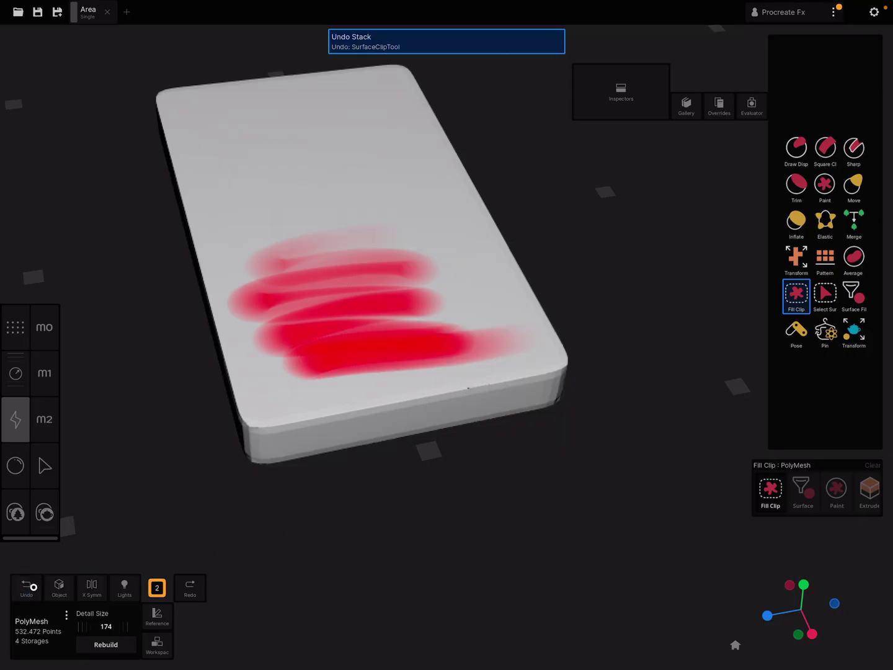
click(29, 588)
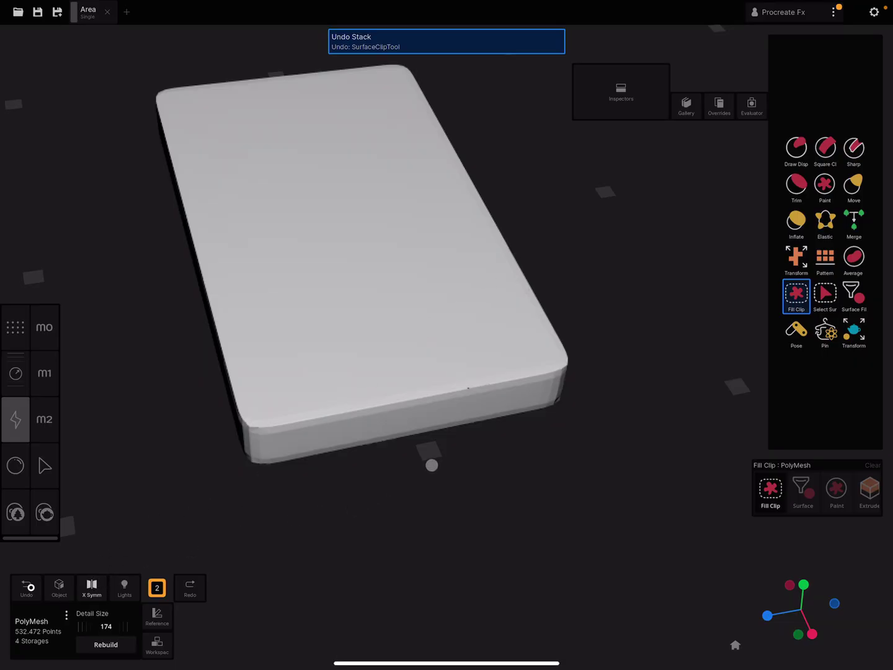
Fill the top corners red with Fill Clip, undoing the irregular freehand lower-corner fills.
drag(646, 341, 457, 458)
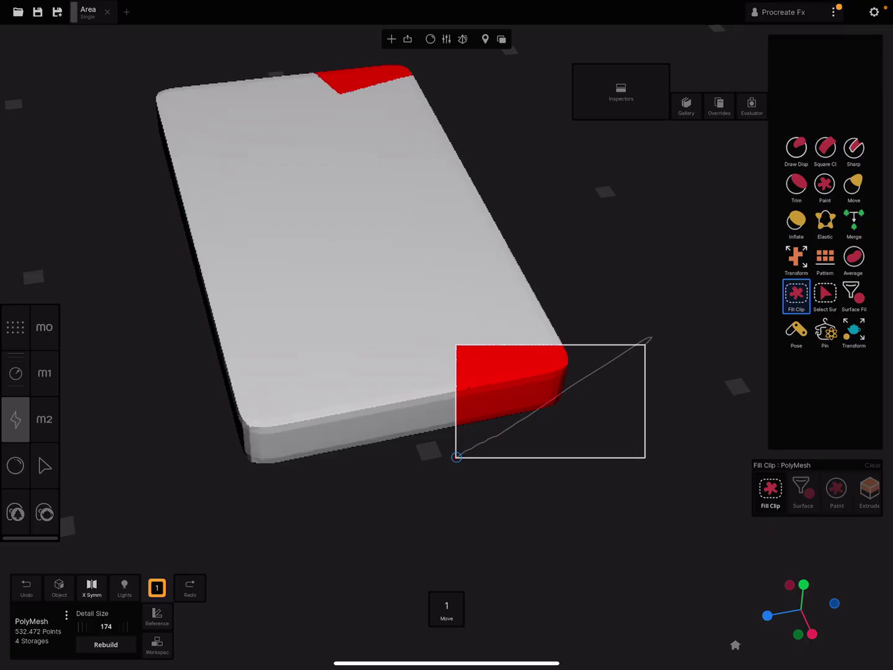
drag(456, 456, 444, 464)
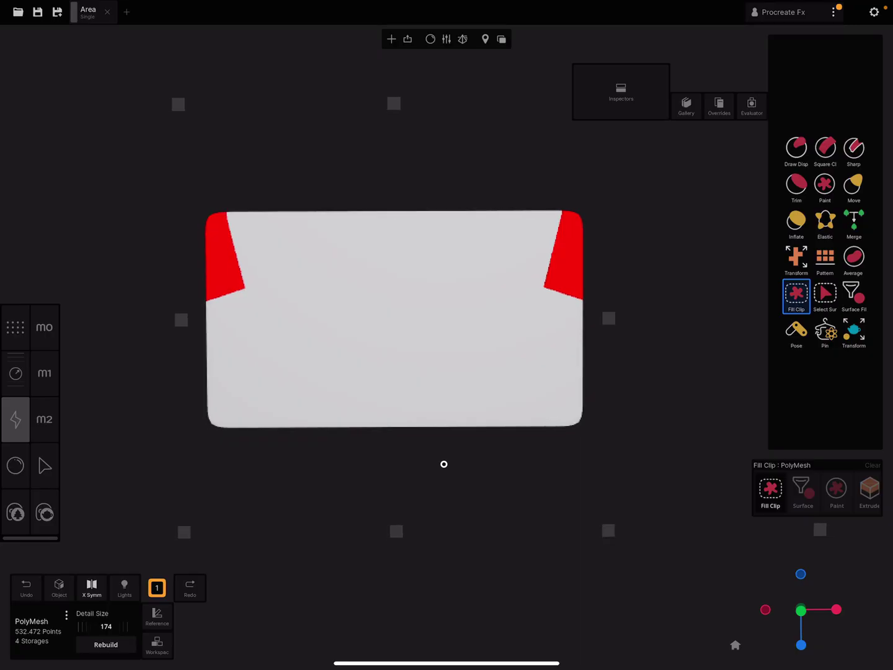
mouse_move(644, 445)
mouse_down()
mouse_move(699, 509)
mouse_move(694, 429)
mouse_move(679, 441)
mouse_up()
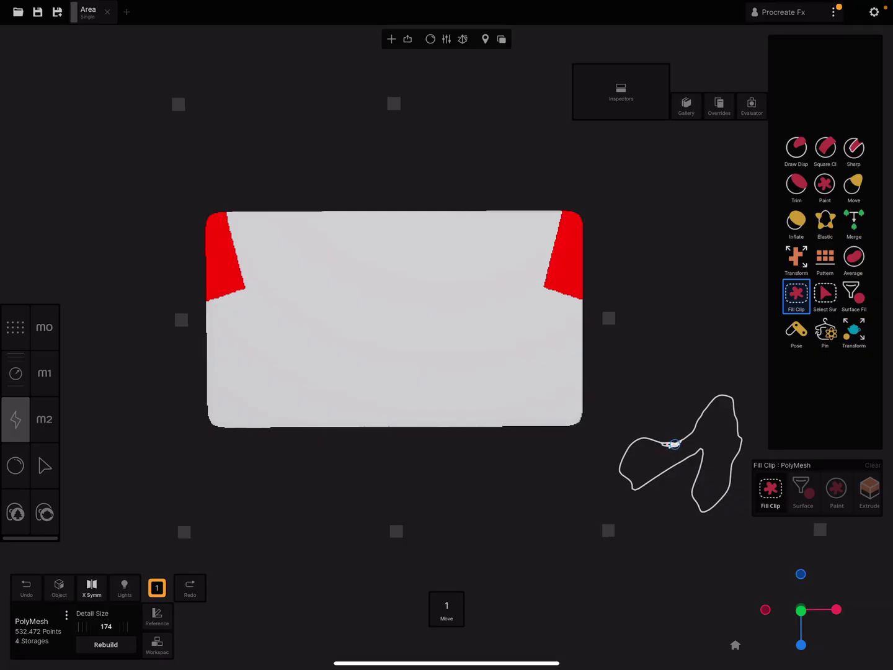
mouse_move(674, 444)
mouse_down()
mouse_move(511, 420)
mouse_move(618, 403)
mouse_up()
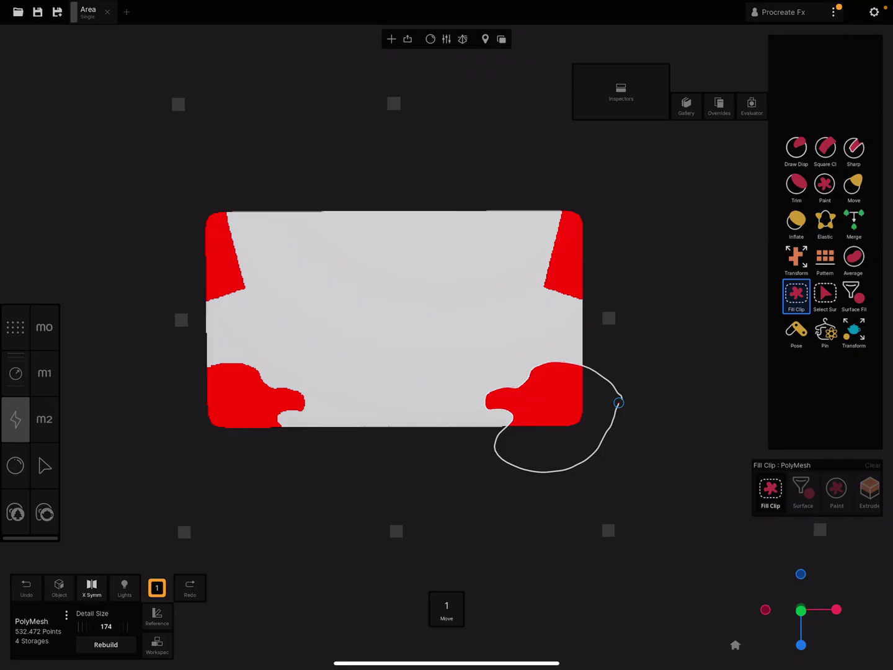
drag(619, 403, 619, 403)
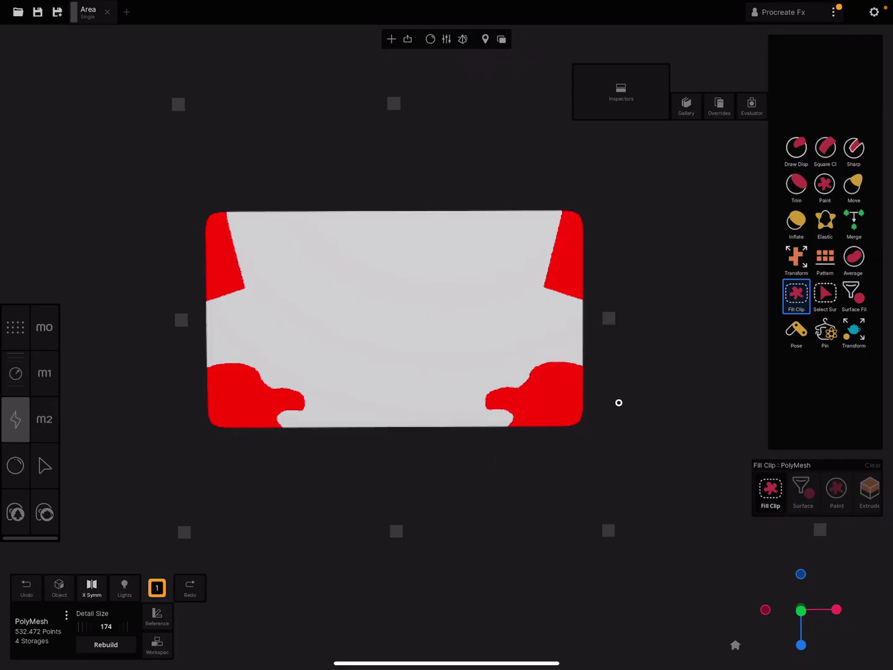
click(39, 588)
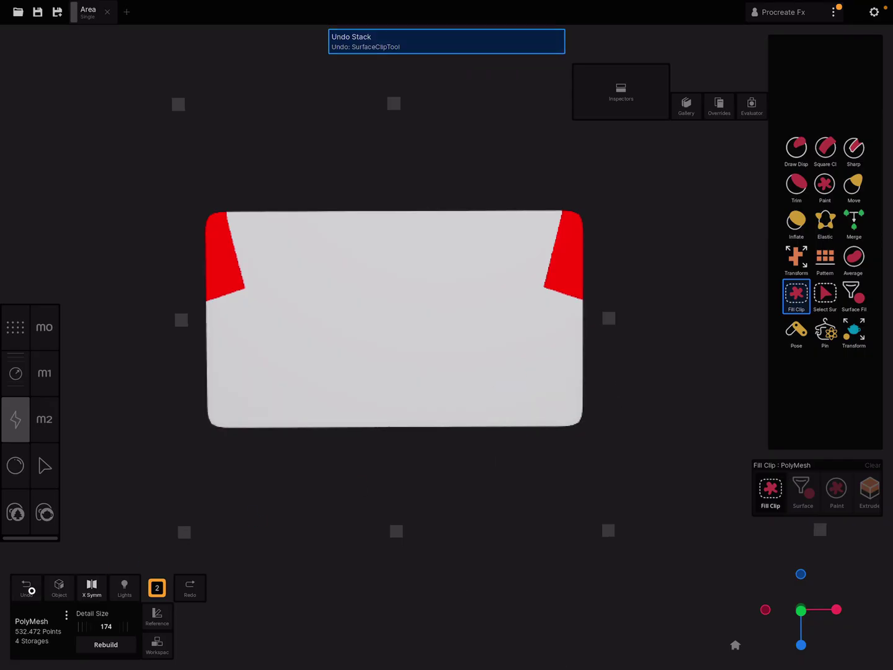
Fill the lower corners with red rectangles and add two enlarged red rectangles mid-top.
drag(698, 393, 591, 500)
drag(667, 379, 493, 490)
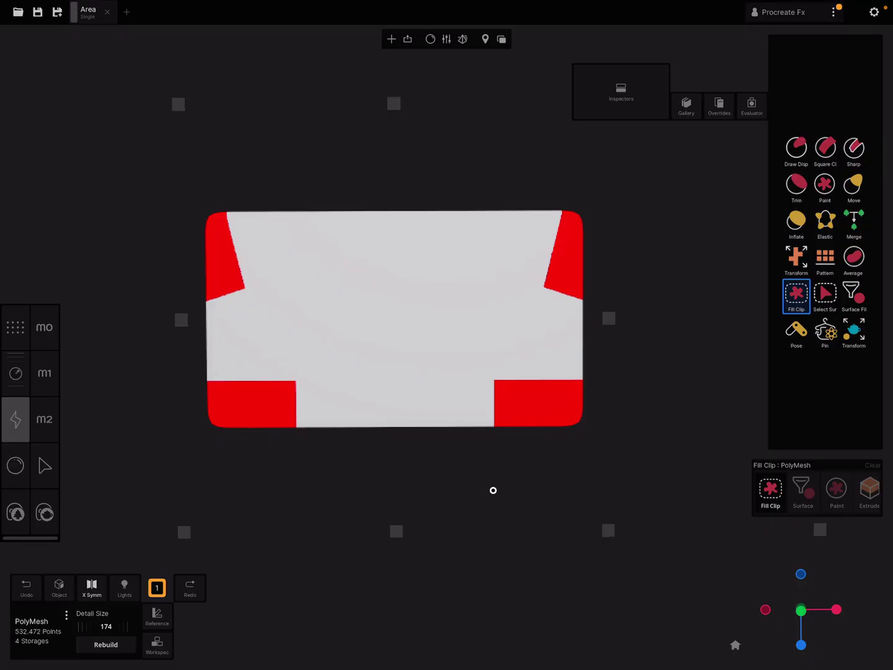
mouse_move(474, 288)
mouse_down()
mouse_move(464, 328)
mouse_move(473, 301)
mouse_move(527, 328)
mouse_up()
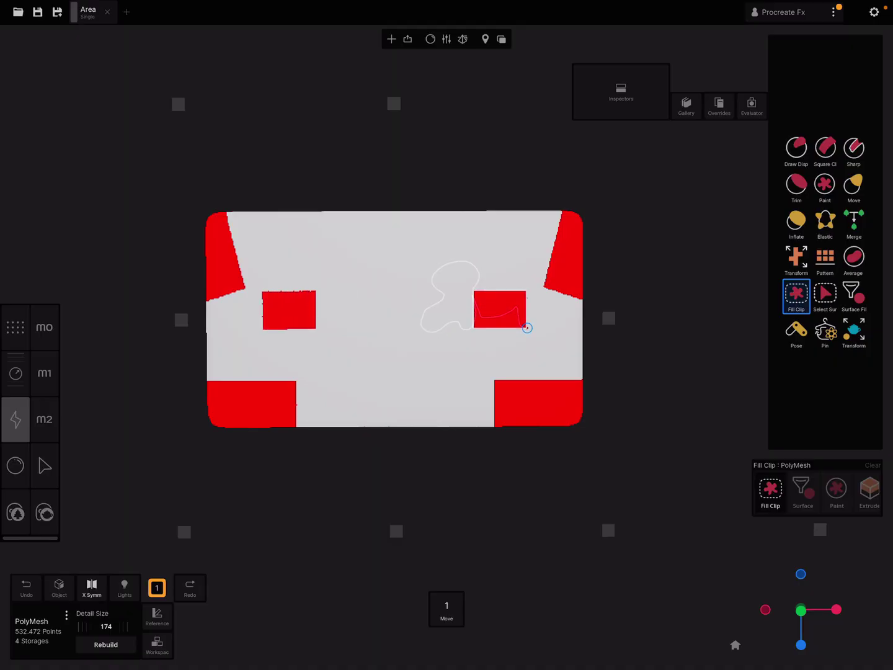
mouse_move(526, 328)
mouse_down()
mouse_move(476, 302)
mouse_move(419, 358)
mouse_up()
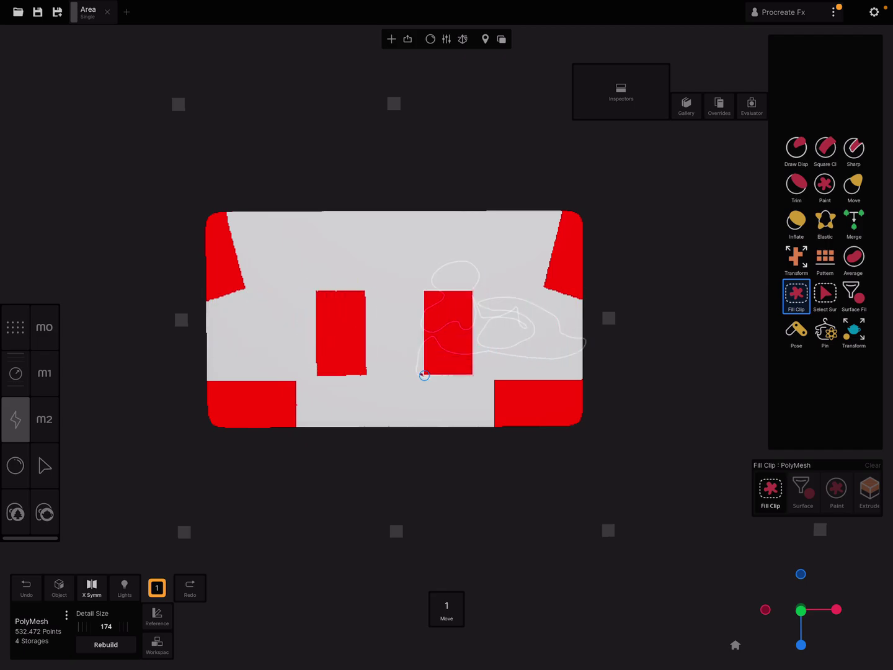
drag(419, 358, 410, 369)
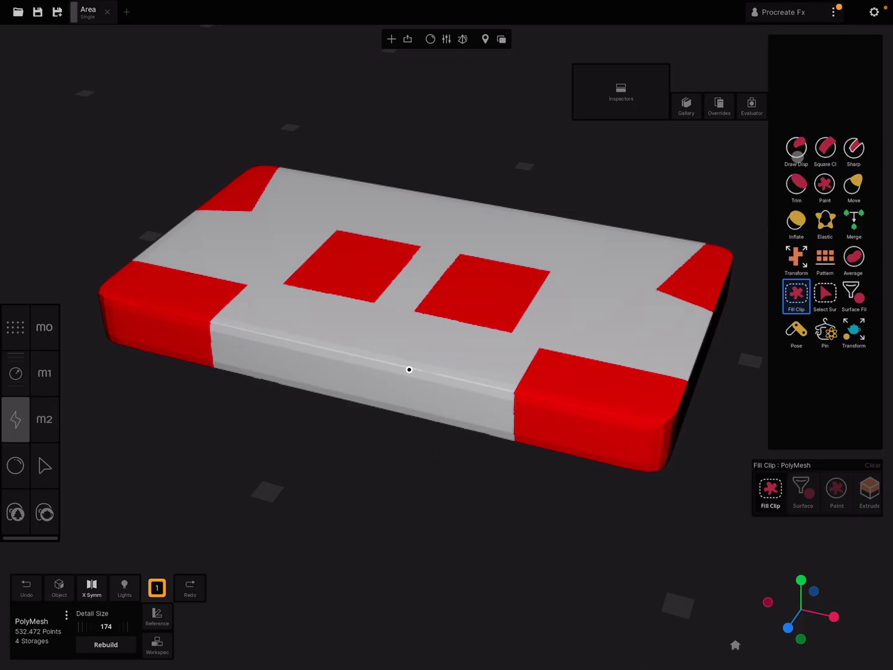
click(796, 147)
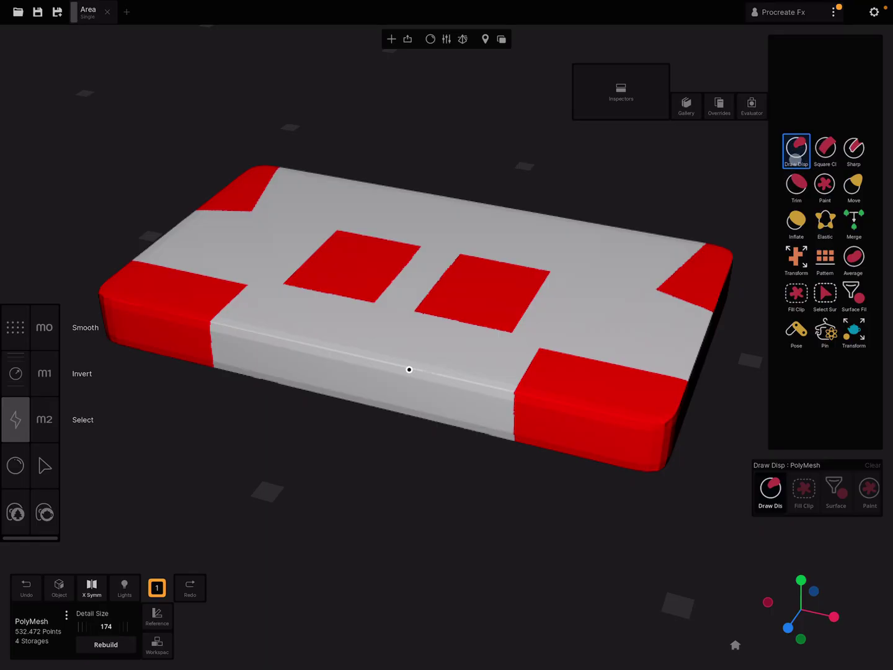
scroll(409, 369, up, 5)
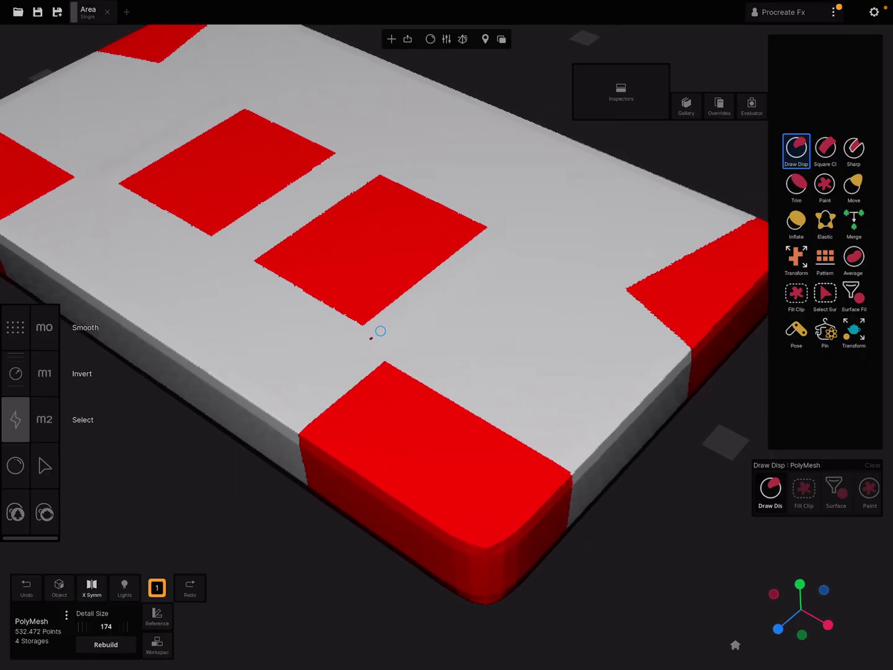
Carve mirrored Draw Disp grooves at both ends of the box top, beside the red squares.
mouse_move(492, 245)
mouse_down()
mouse_move(534, 219)
mouse_move(619, 224)
mouse_move(521, 340)
mouse_move(591, 259)
mouse_move(640, 223)
mouse_up()
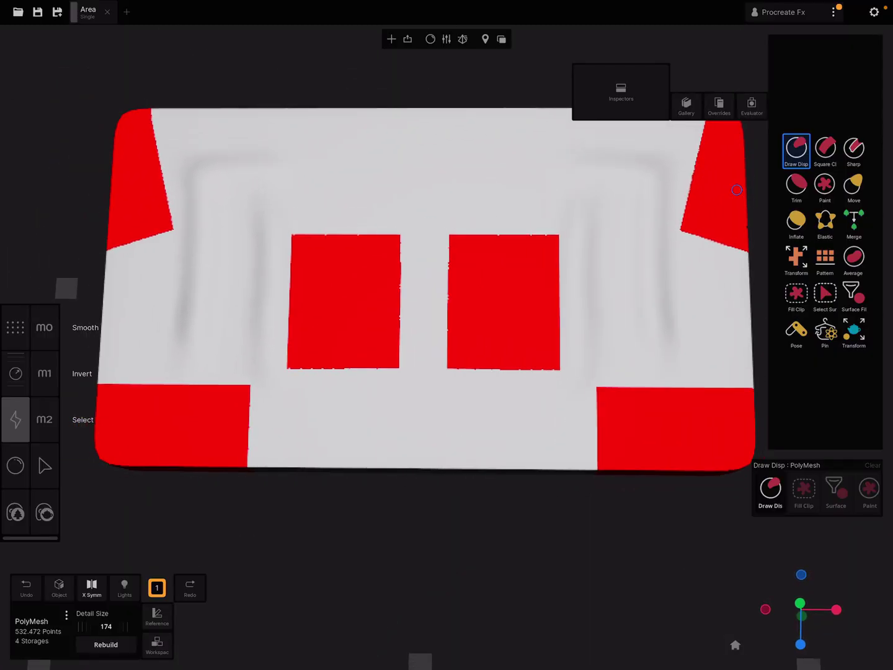
click(861, 147)
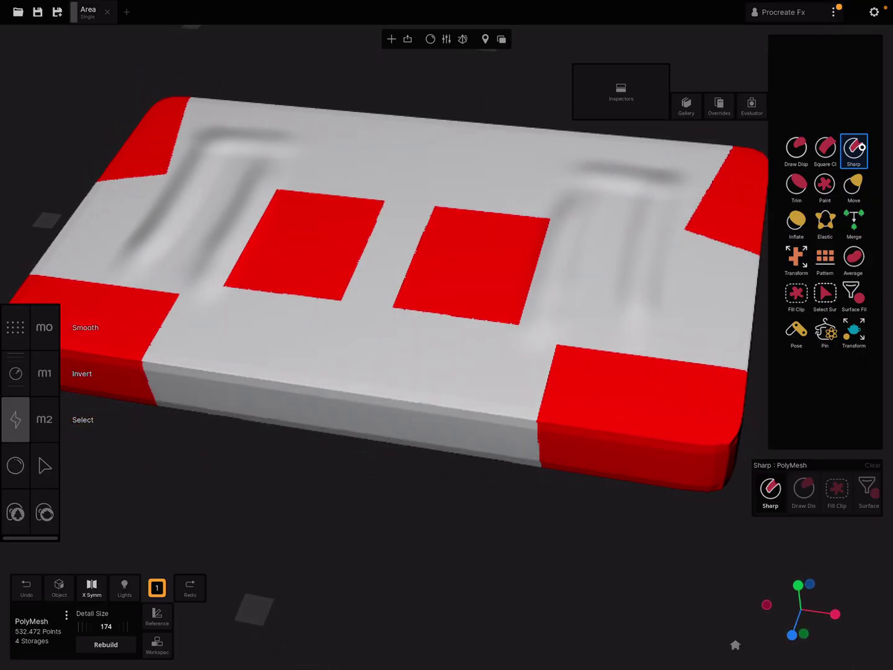
Sharpen the crease and left edge of the right groove with the Sharp brush.
drag(585, 229, 562, 325)
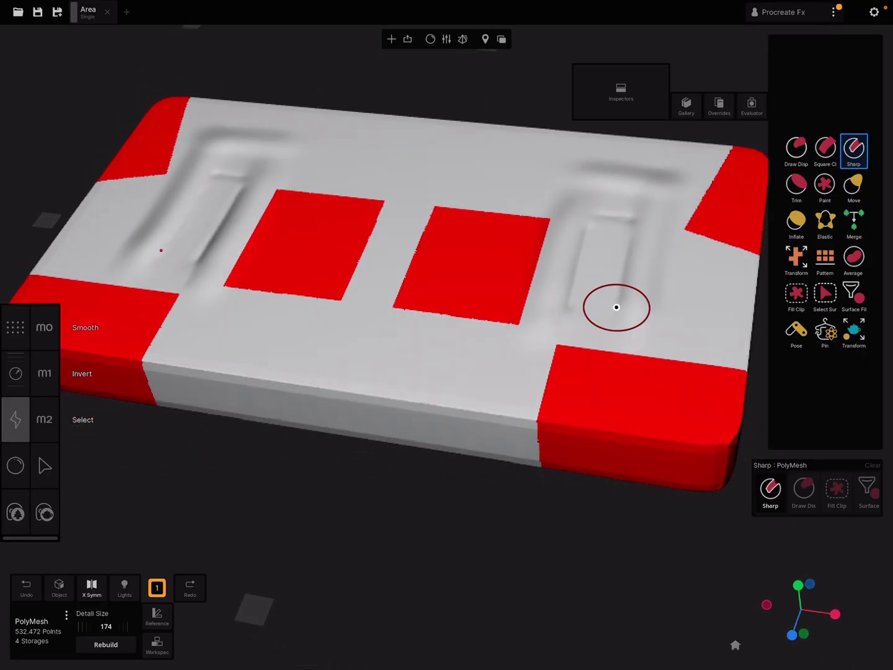
drag(553, 236, 533, 298)
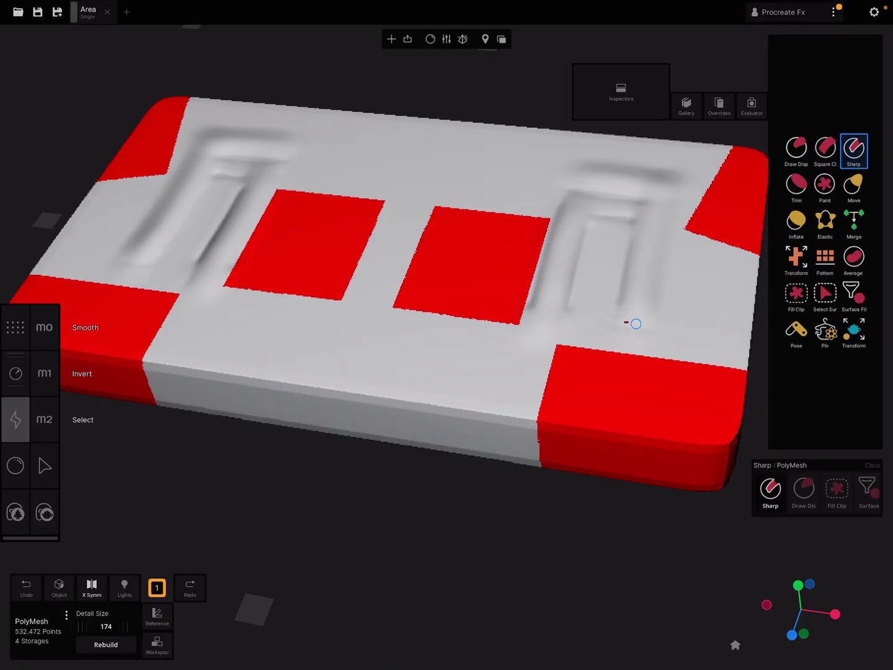
drag(645, 325, 656, 326)
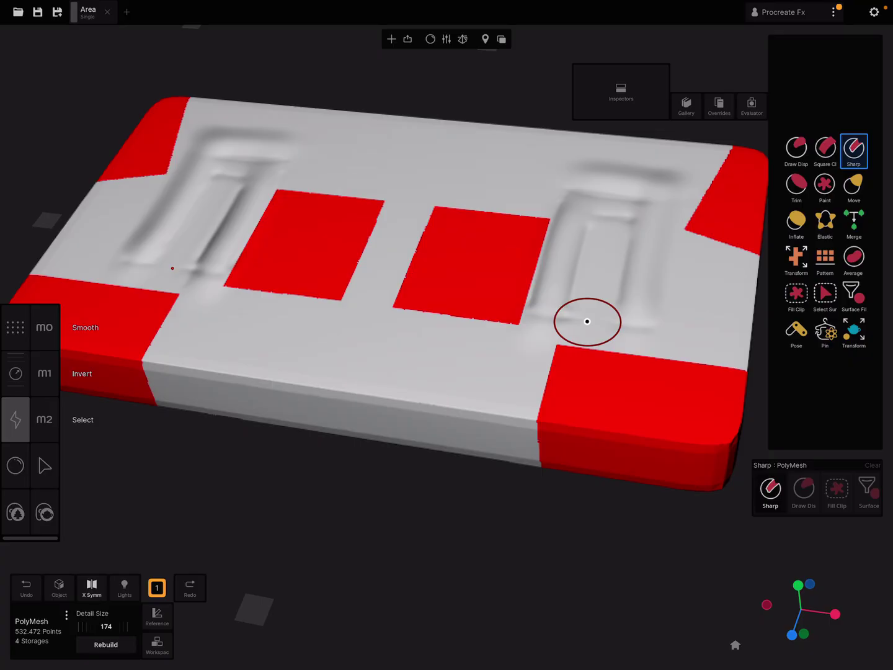
scroll(587, 319, down, 3)
scroll(586, 319, down, 3)
scroll(587, 321, down, 3)
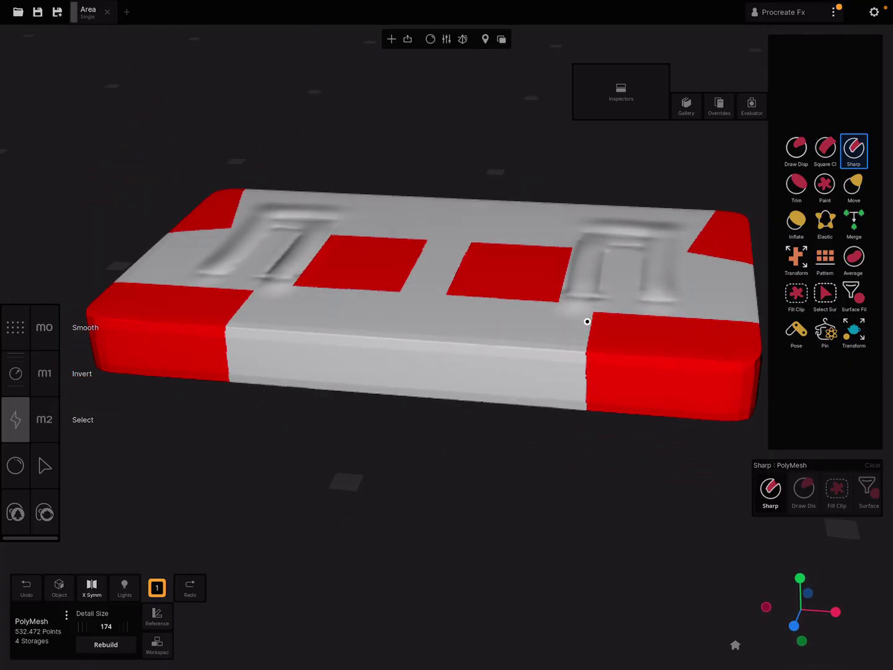
scroll(587, 321, up, 2)
scroll(587, 321, up, 3)
scroll(588, 322, up, 3)
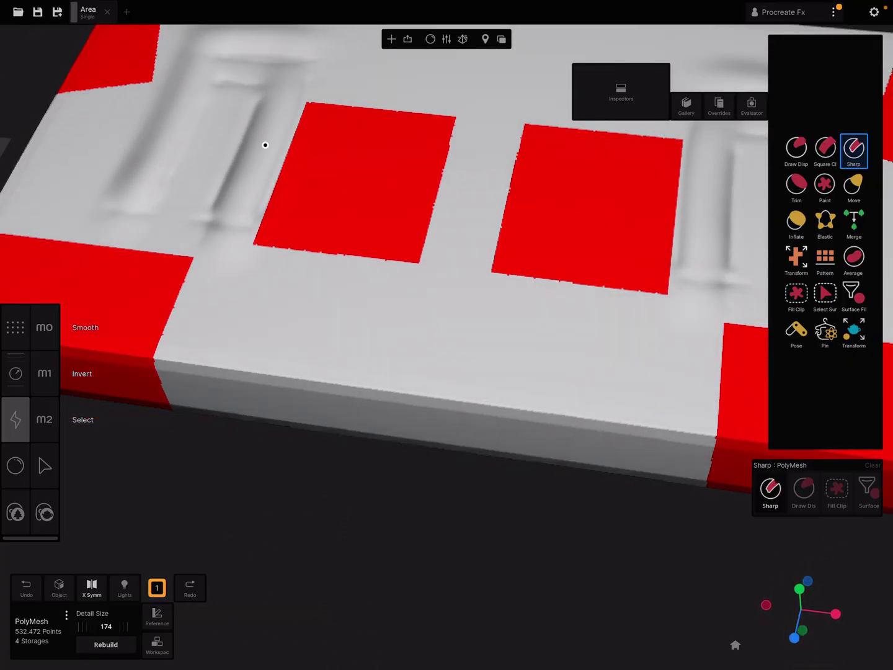
Touch up the right square's lower-right corner and nearby edges, then orbit to check the top.
click(488, 270)
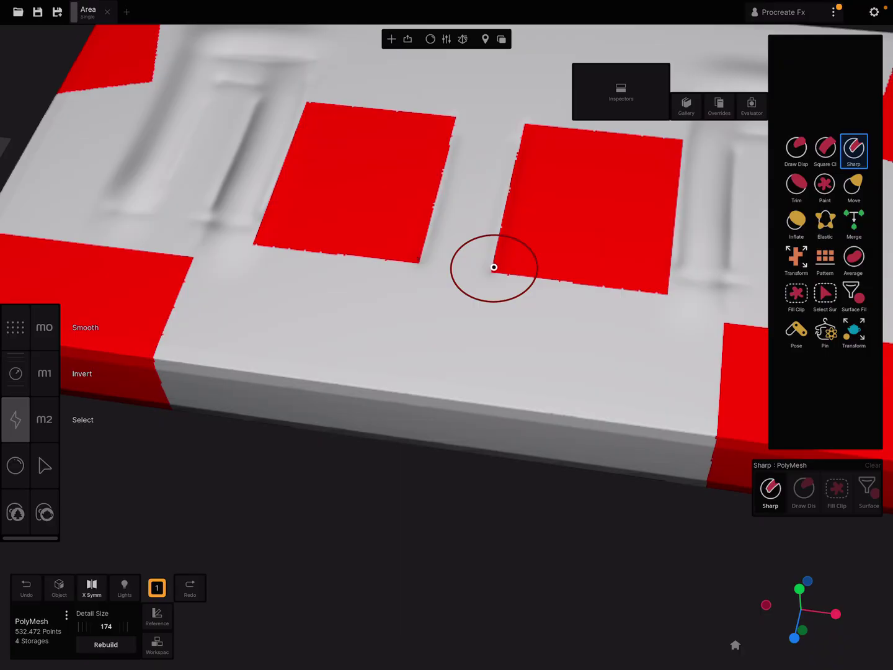
click(667, 294)
click(669, 280)
scroll(669, 279, down, 3)
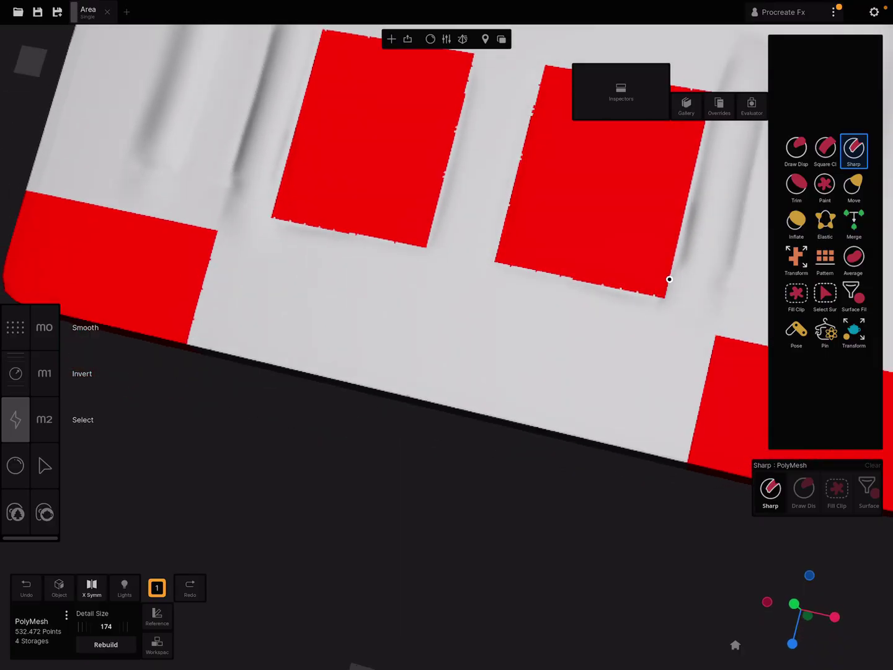
scroll(669, 279, down, 3)
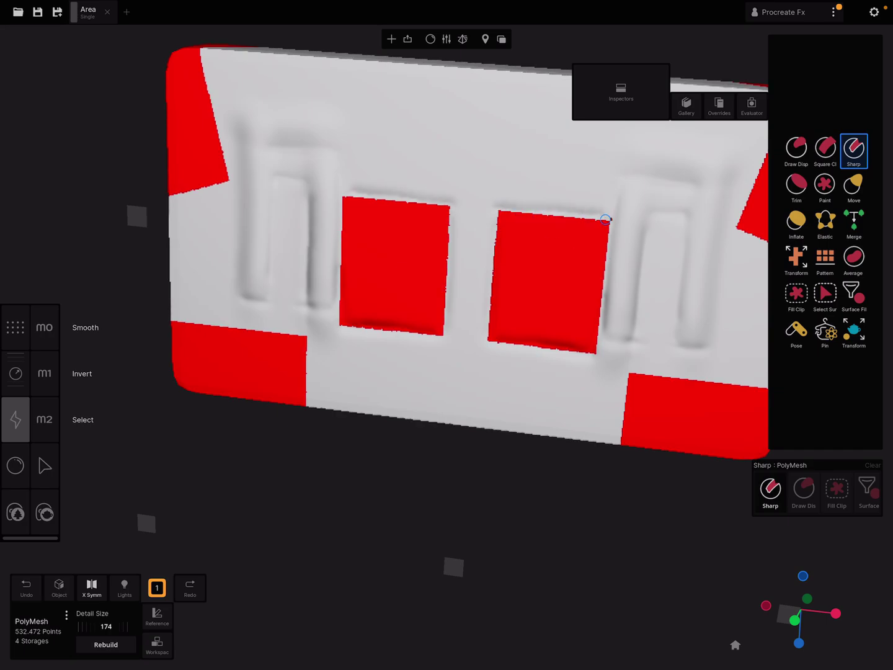
click(547, 211)
scroll(547, 212, down, 3)
scroll(546, 212, down, 2)
scroll(506, 266, down, 3)
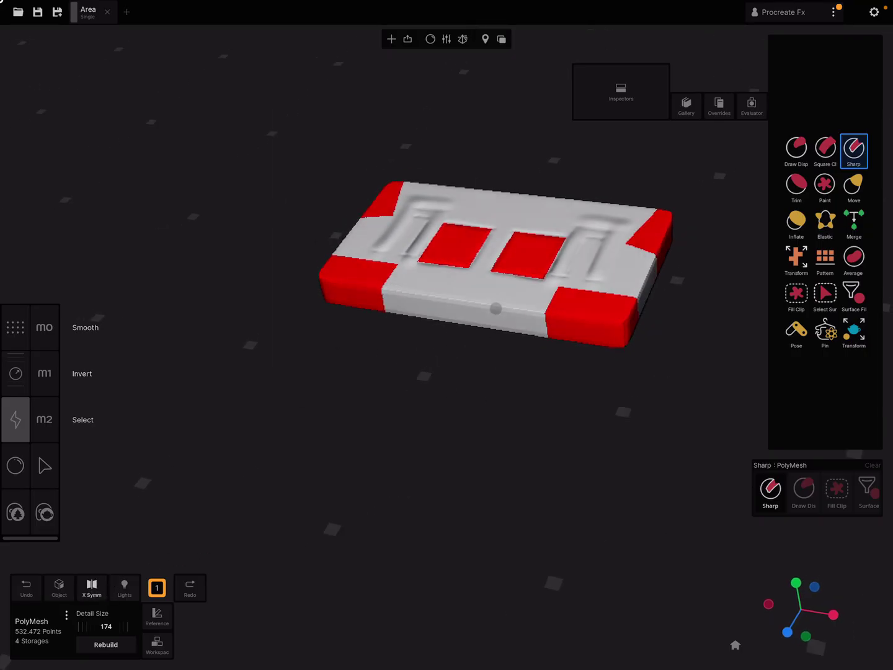
scroll(495, 308, up, 3)
scroll(496, 308, up, 3)
scroll(495, 308, up, 2)
drag(447, 488, 453, 531)
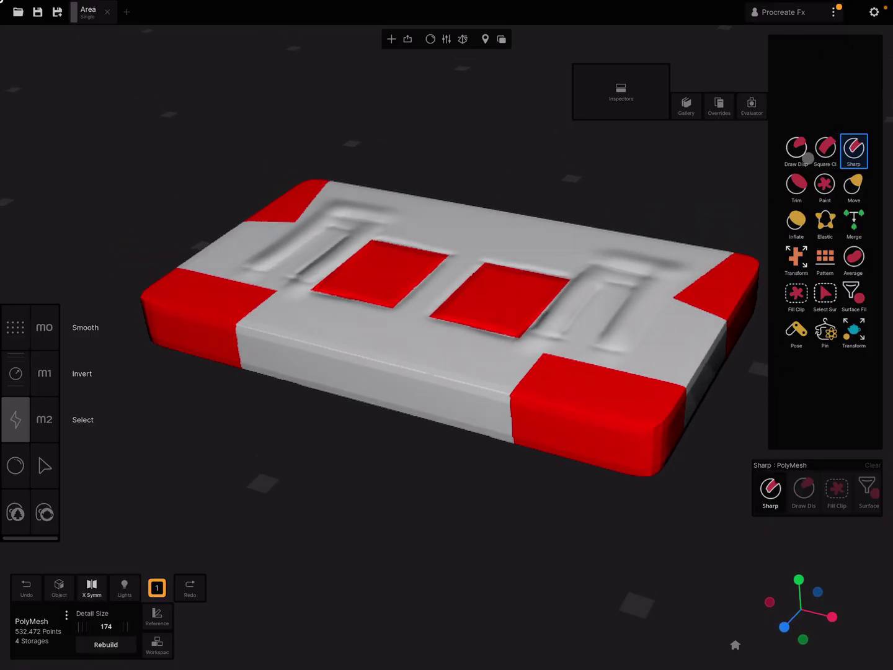
click(797, 151)
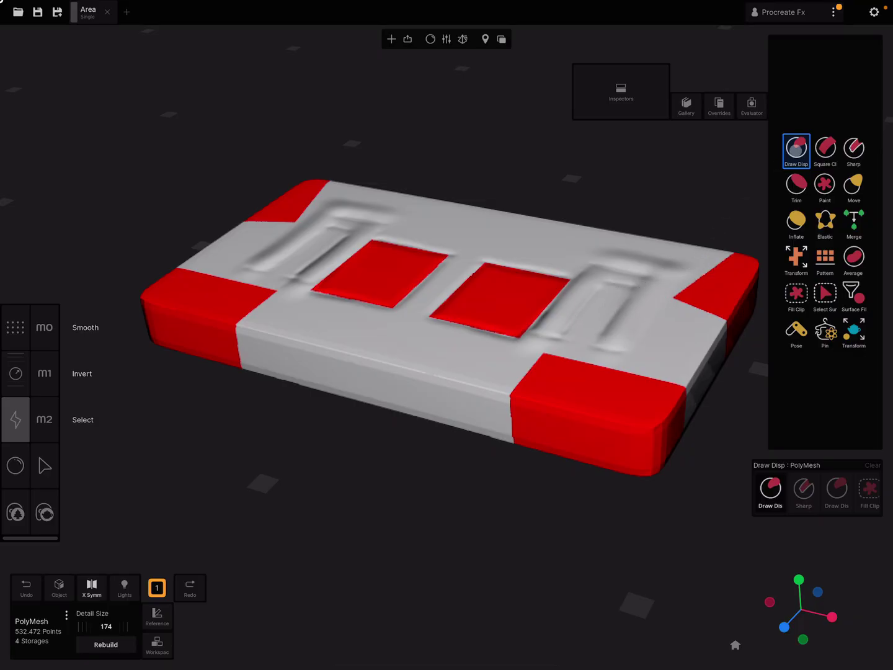
Carve two mirrored Square Clay grooves below the red squares and smooth the front bottom edge.
click(826, 148)
scroll(447, 314, up, 3)
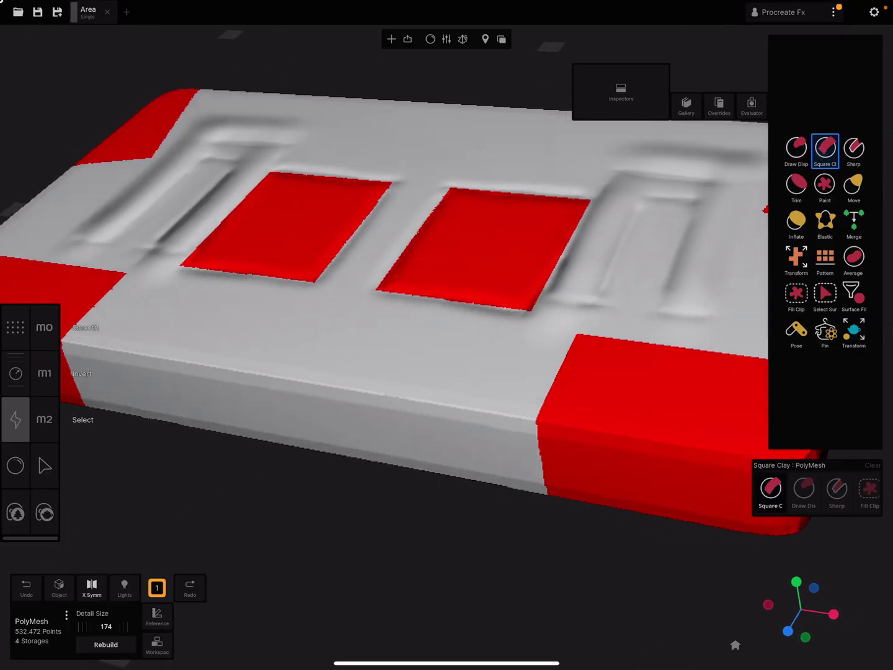
mouse_move(364, 349)
mouse_down()
mouse_move(517, 359)
mouse_move(399, 365)
mouse_move(501, 371)
mouse_up()
scroll(534, 372, up, 5)
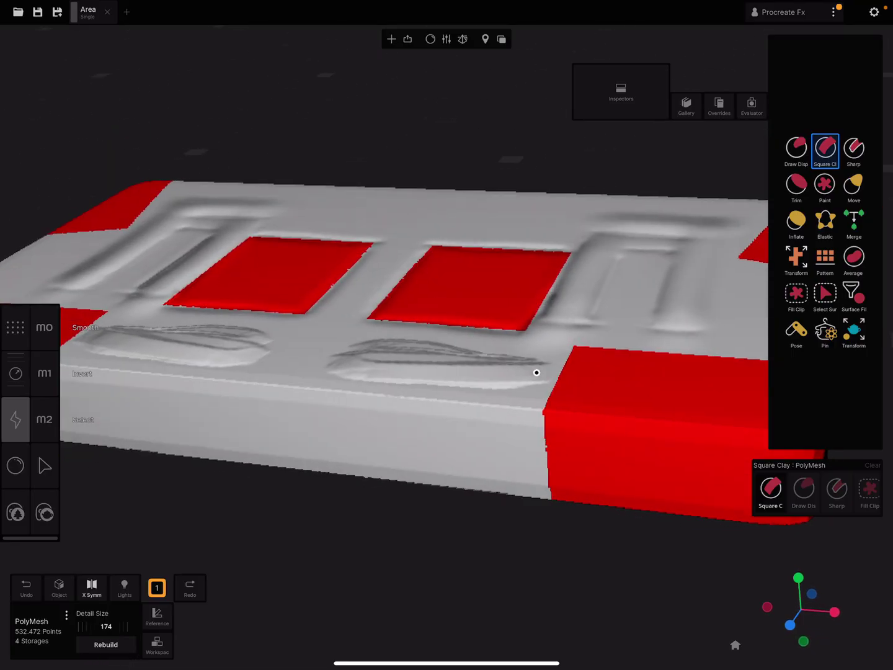
mouse_move(536, 371)
mouse_down()
mouse_move(378, 348)
mouse_move(508, 359)
mouse_move(474, 381)
mouse_up()
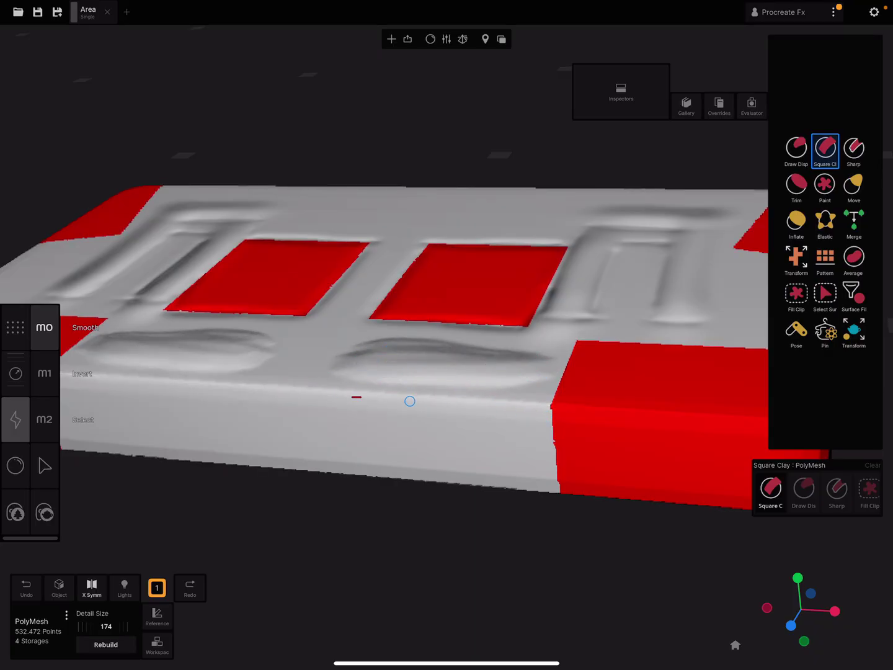
drag(371, 463, 413, 496)
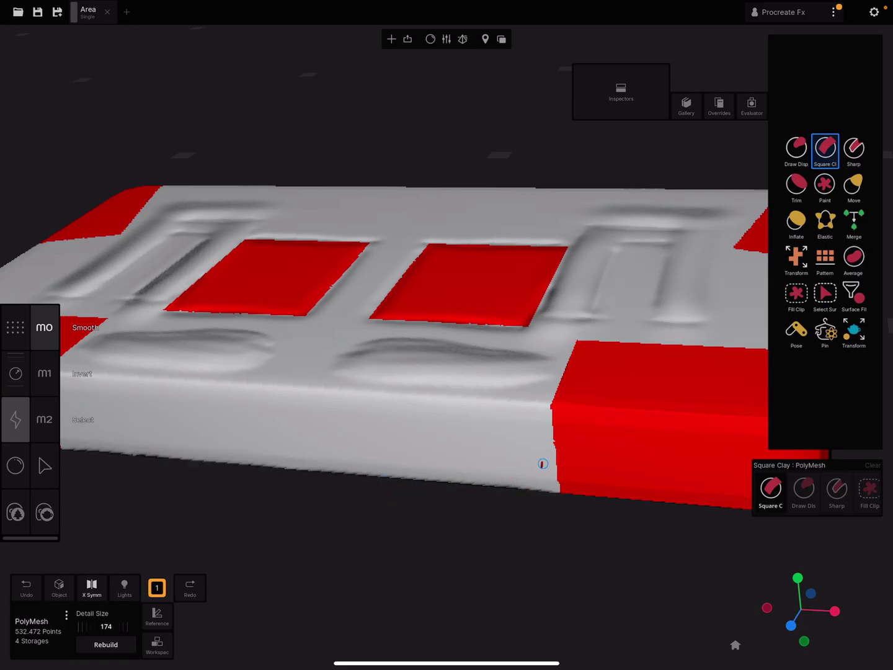
scroll(625, 335, down, 3)
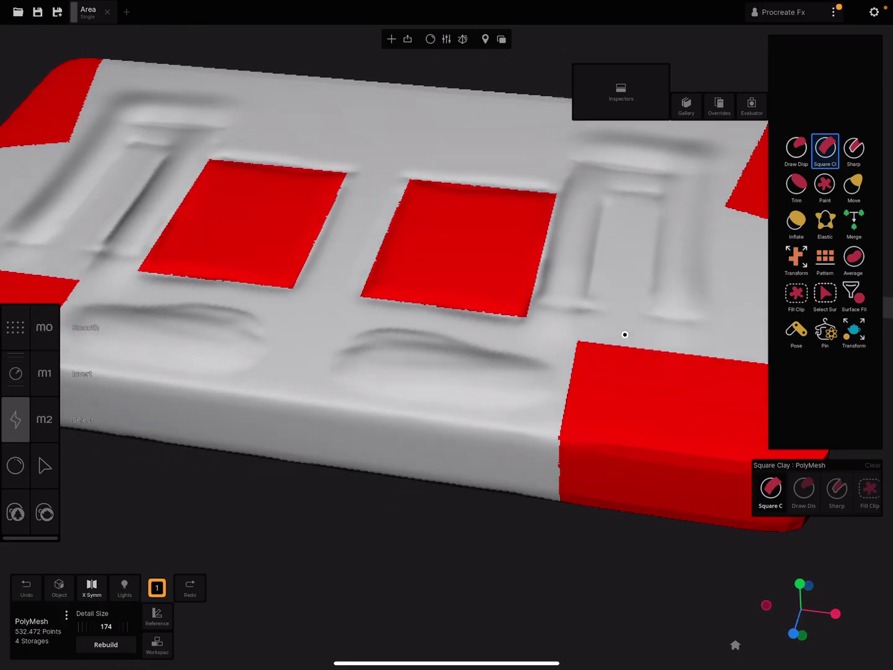
scroll(625, 335, down, 3)
scroll(625, 335, down, 5)
scroll(624, 334, right, 3)
scroll(625, 334, right, 3)
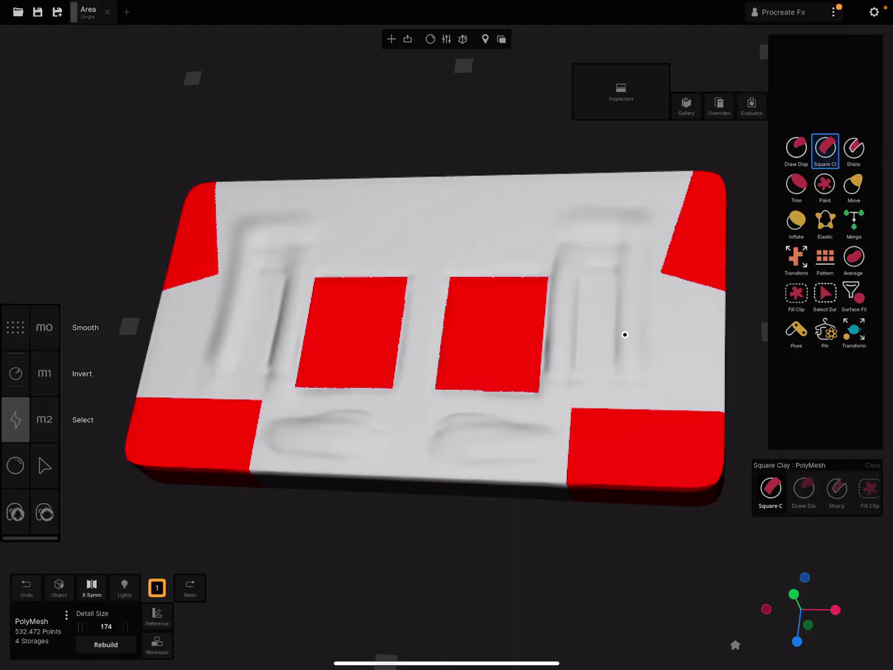
scroll(625, 334, up, 5)
scroll(624, 334, down, 5)
scroll(625, 335, up, 3)
scroll(625, 335, up, 2)
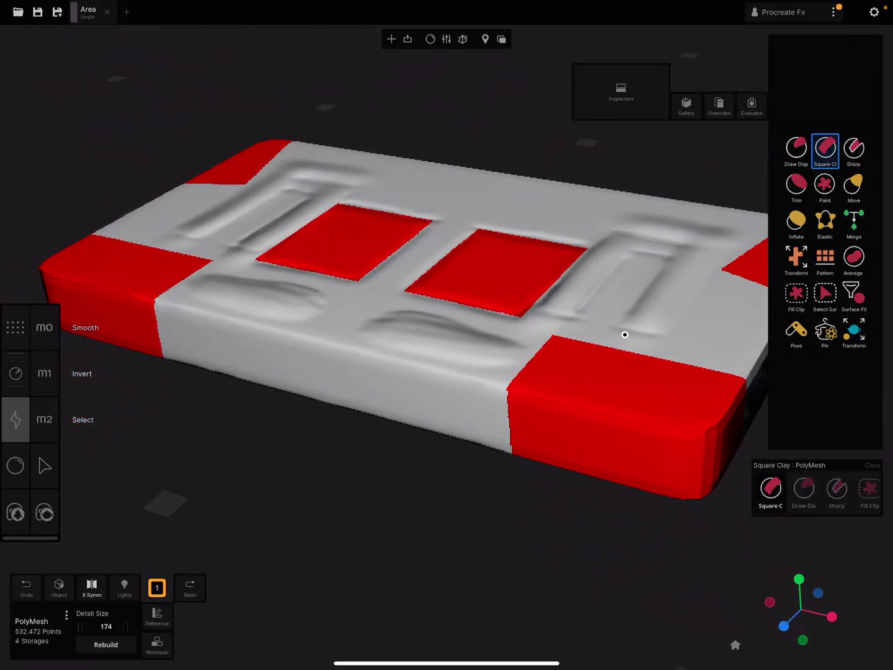
scroll(624, 335, down, 3)
scroll(625, 335, up, 2)
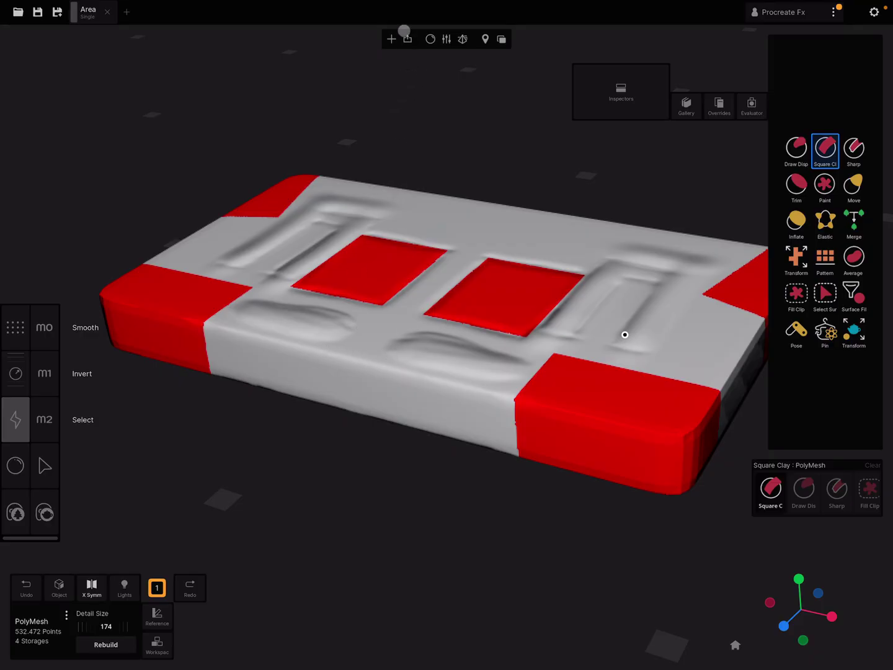
Add a Scene Textures exporter with Export Domains set to All.
click(408, 39)
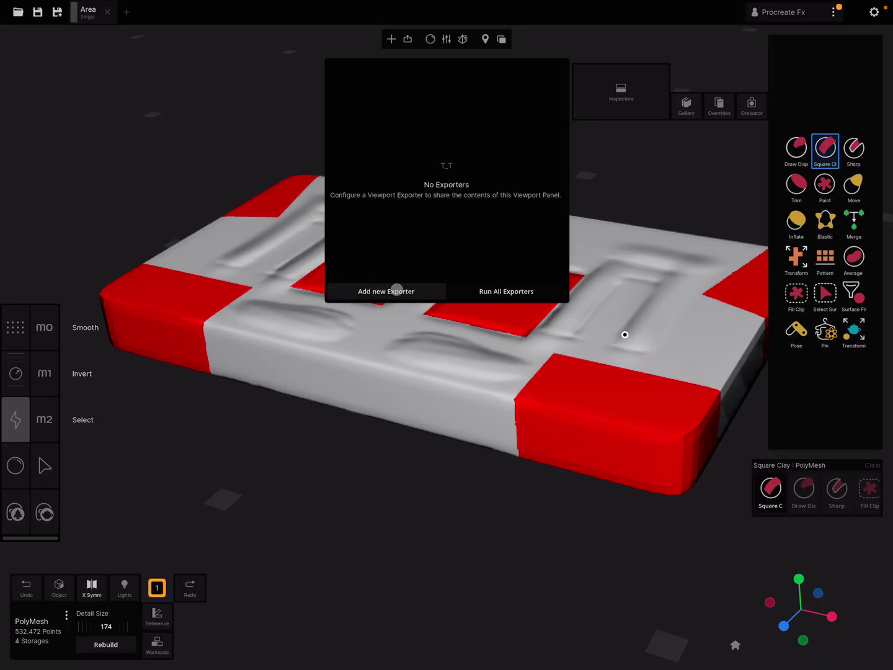
click(397, 290)
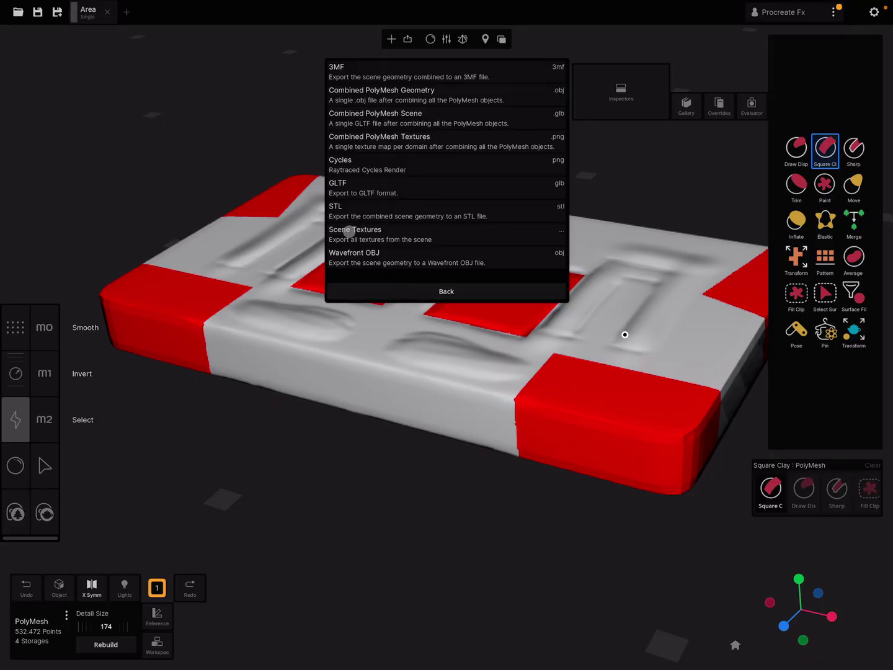
click(394, 232)
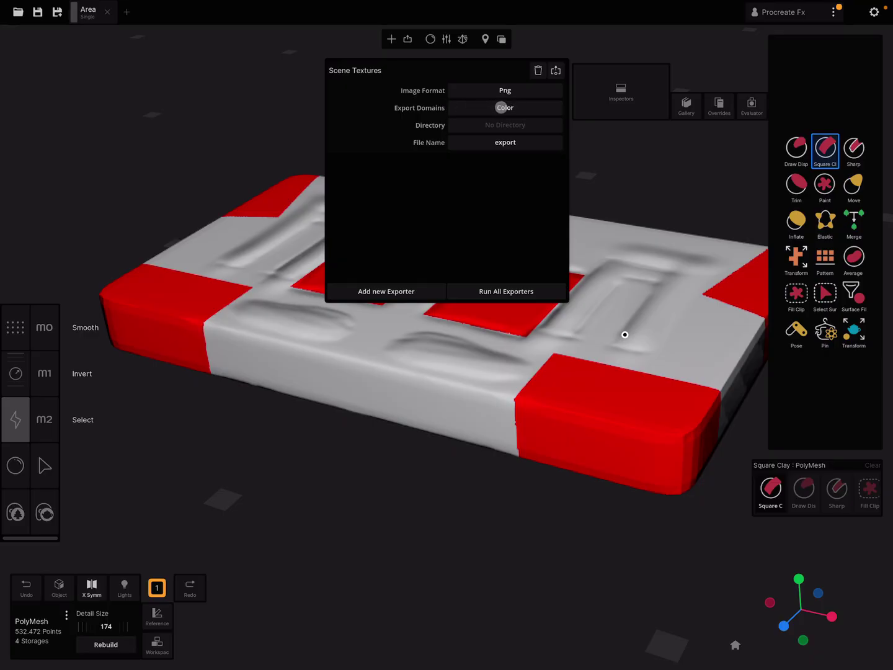
click(500, 107)
mouse_move(501, 106)
mouse_down()
mouse_move(506, 133)
mouse_move(504, 97)
mouse_move(500, 133)
mouse_up()
Set the texture export file name to 'Textures Test'.
click(498, 144)
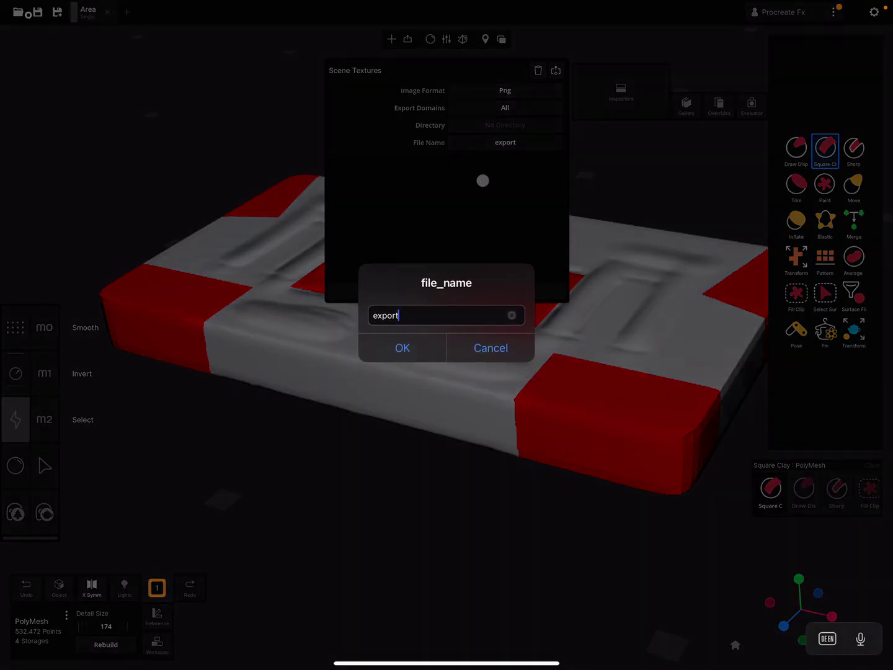
click(511, 315)
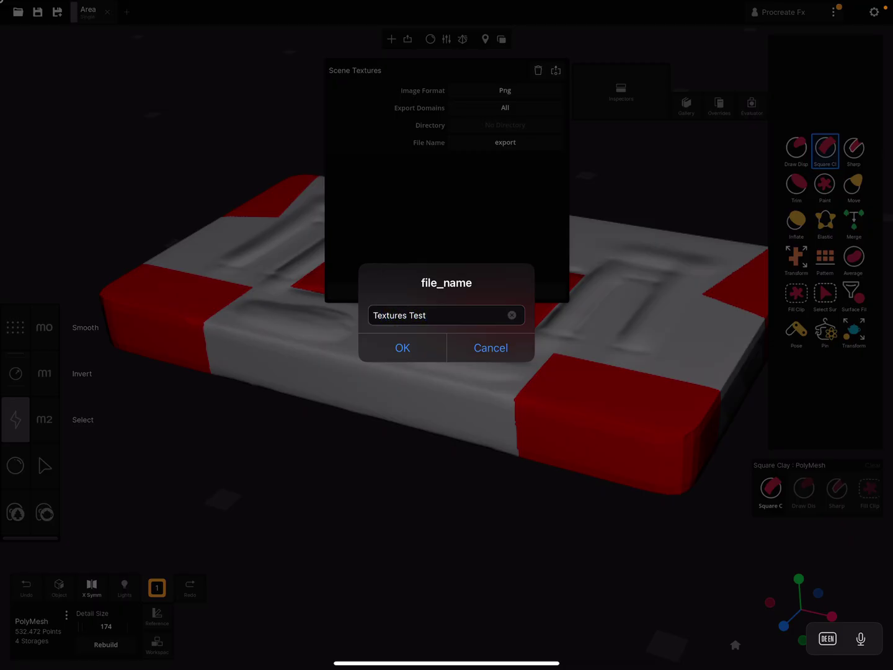
click(506, 356)
click(424, 348)
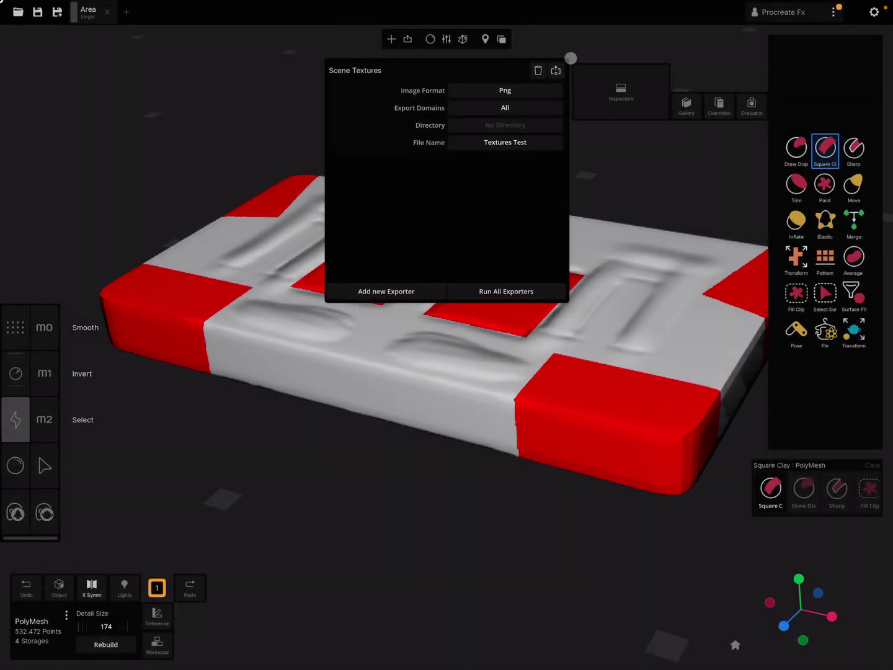
Export the scene textures and save the Textures Test ZIP into Downloads.
click(556, 70)
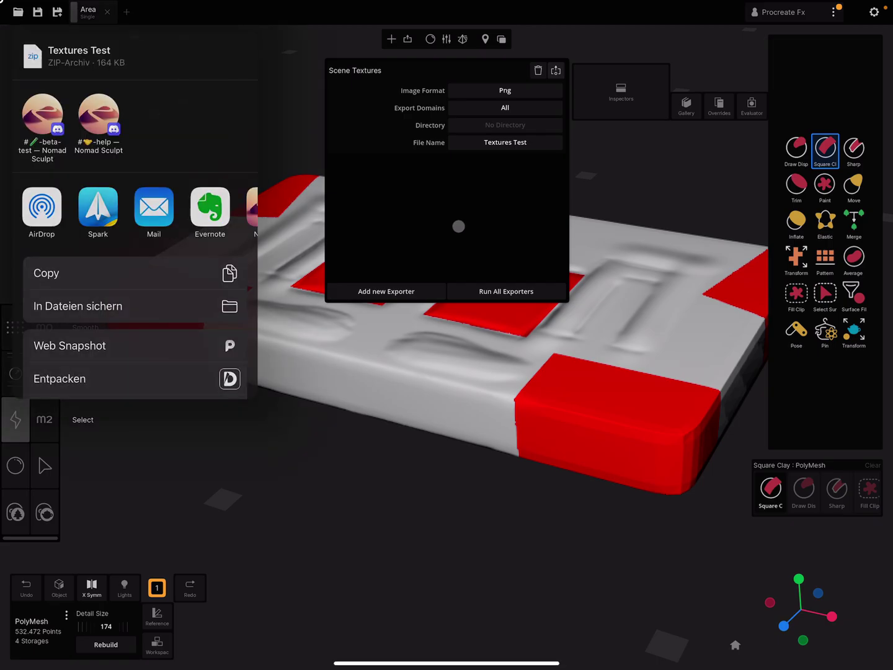
click(190, 306)
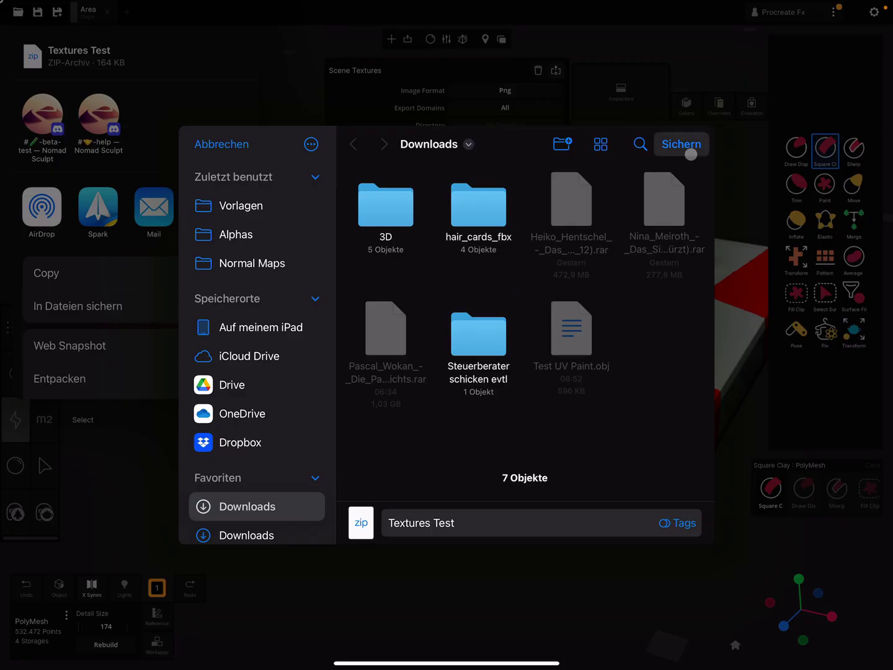
click(687, 146)
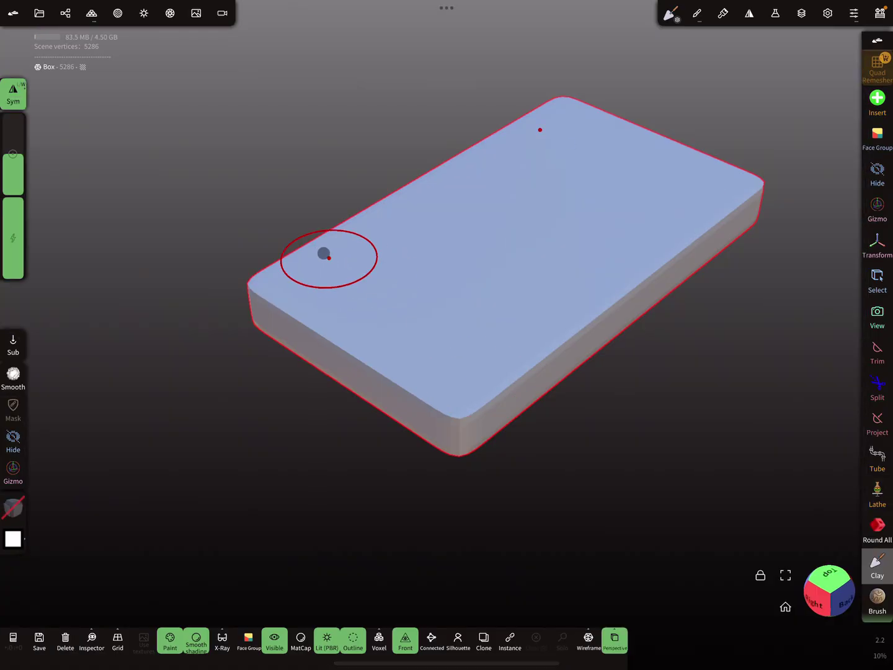
Display the box's UV layout with the test texture in Nomad Sculpt, then return to Uniform 3D.
click(92, 639)
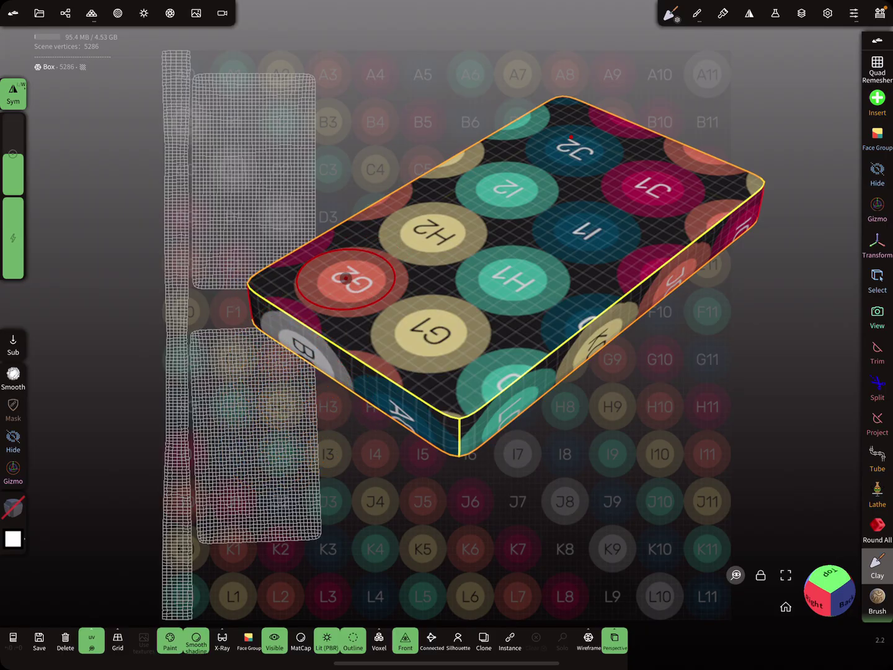
key(super+Up)
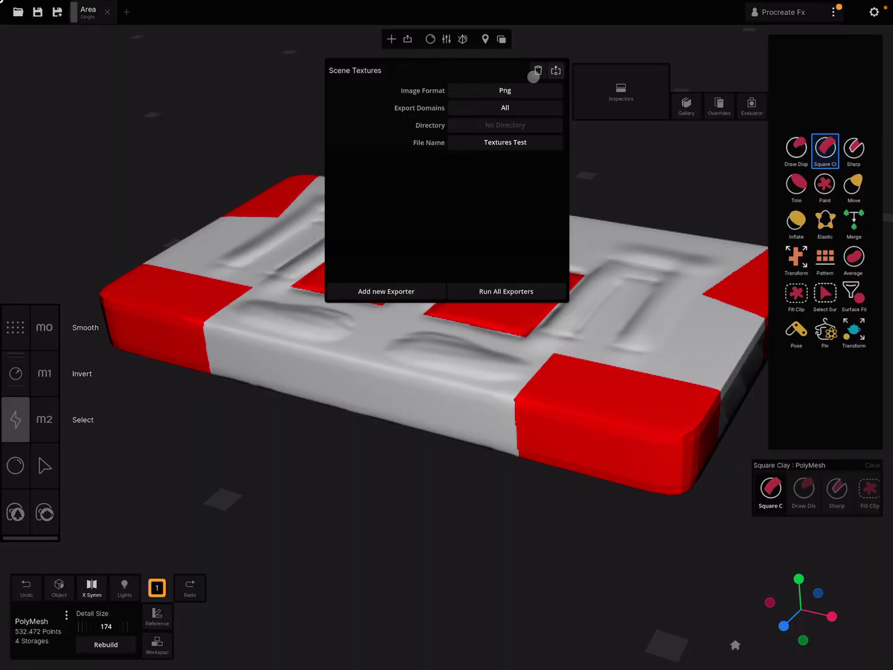
Add a Wavefront OBJ exporter with Export Uv turned on.
click(409, 40)
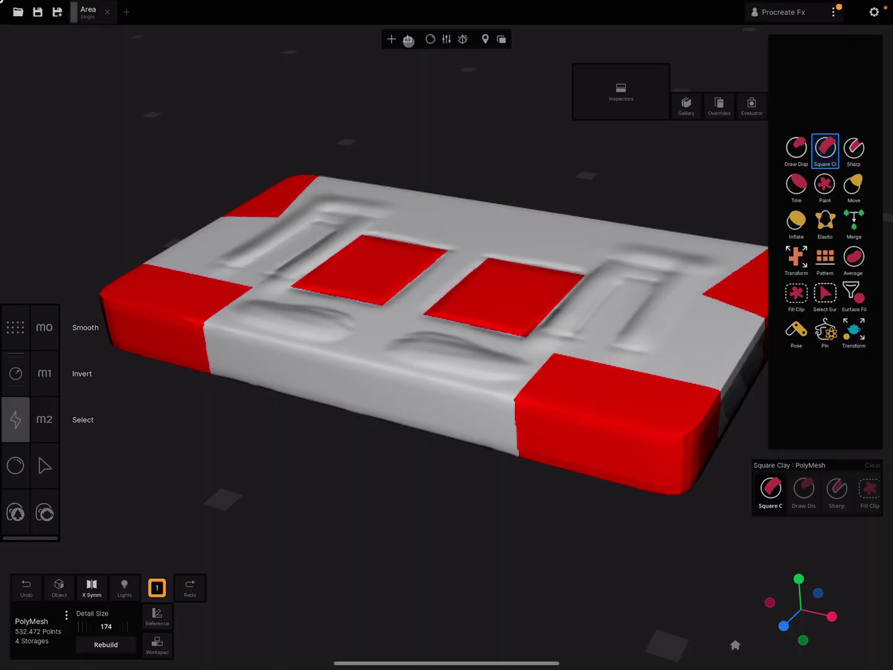
click(408, 41)
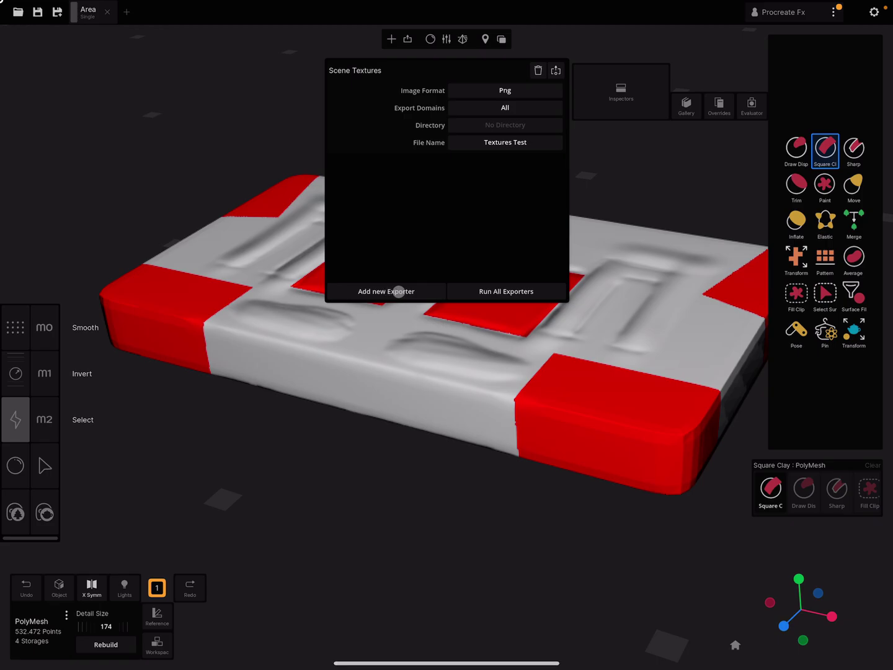
click(388, 291)
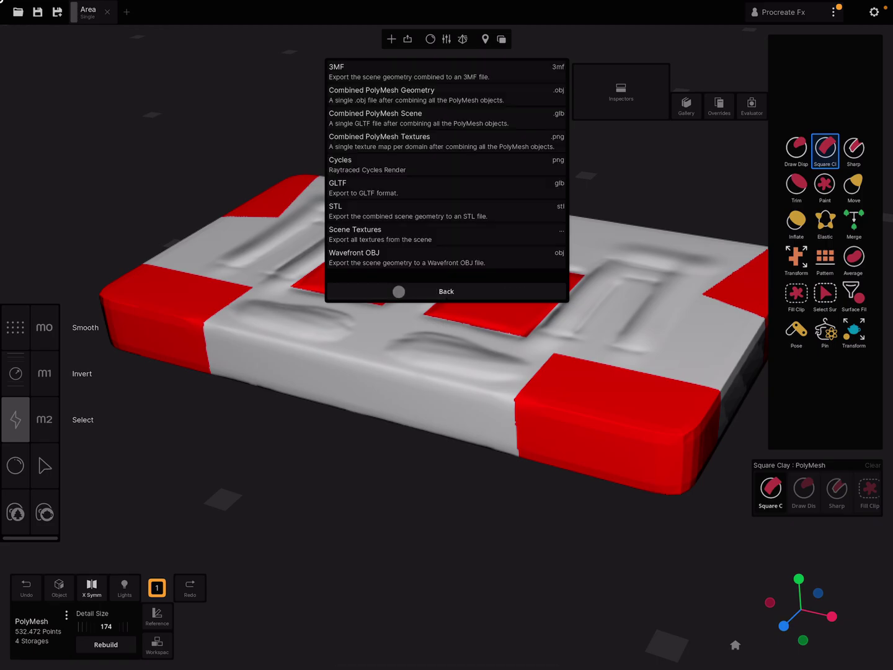
click(392, 257)
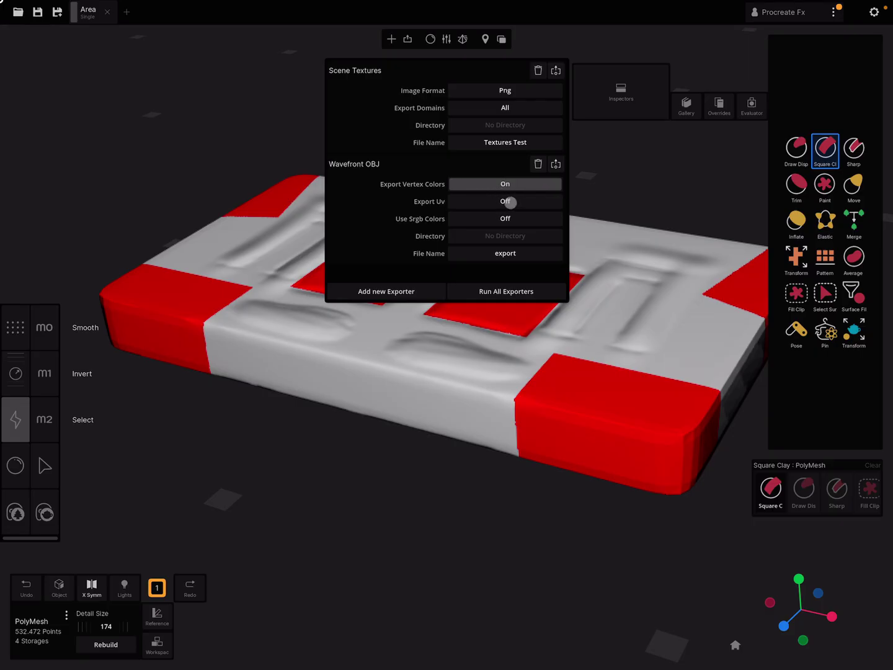
click(511, 203)
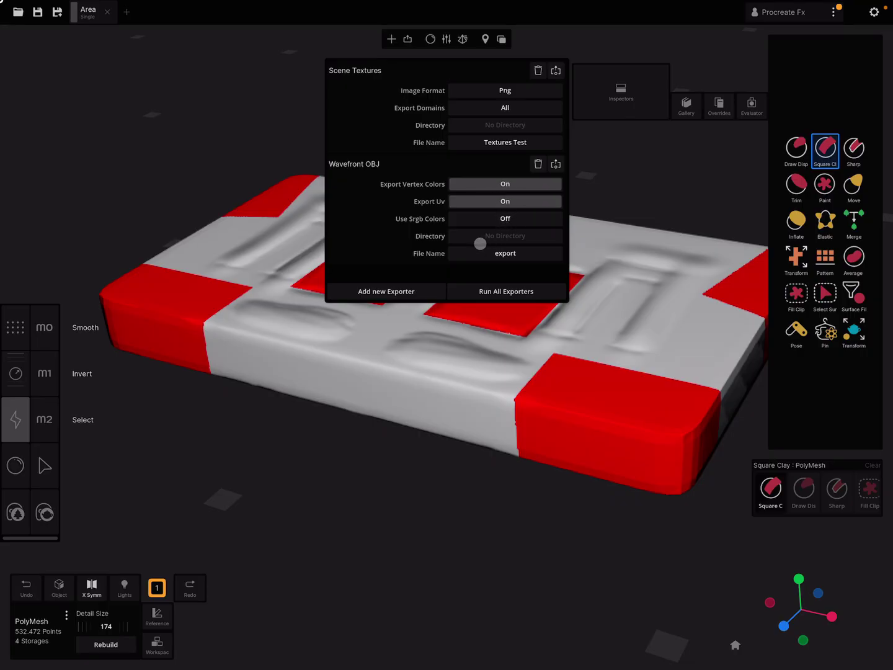
Name the OBJ export 'Test UV Mesh', then export and save it into Downloads.
click(507, 254)
text(Test UV Mesh)
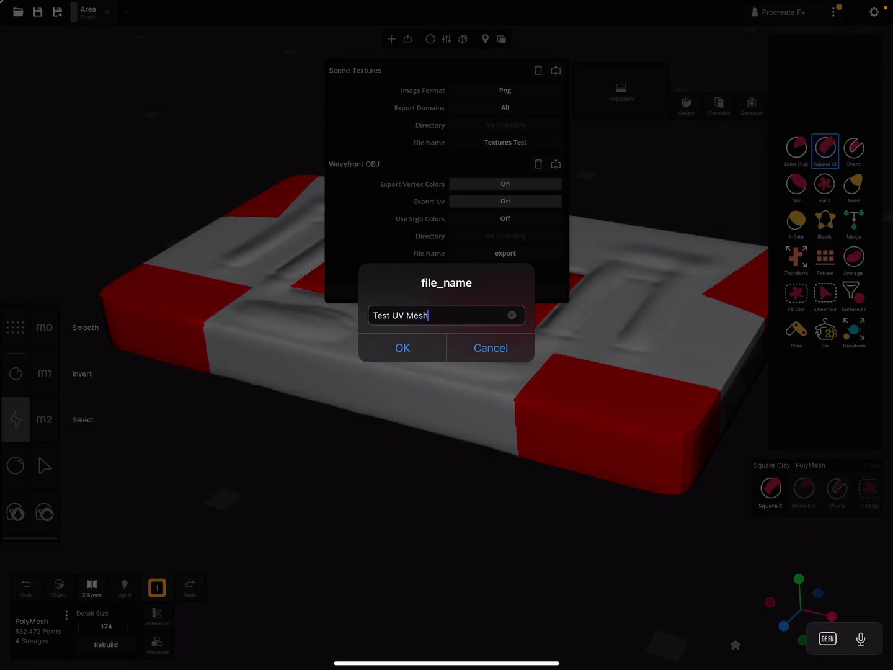
click(427, 345)
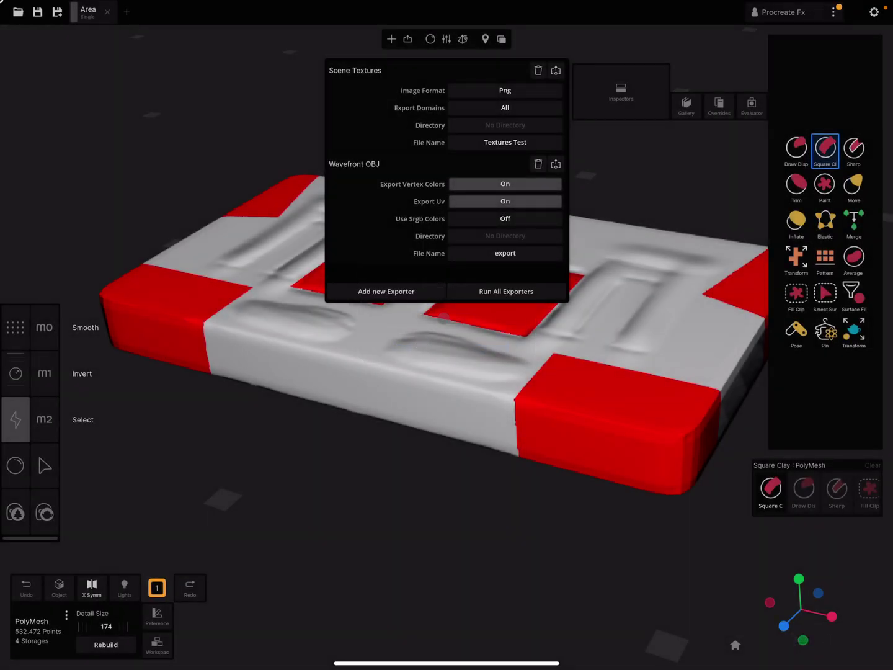
click(556, 163)
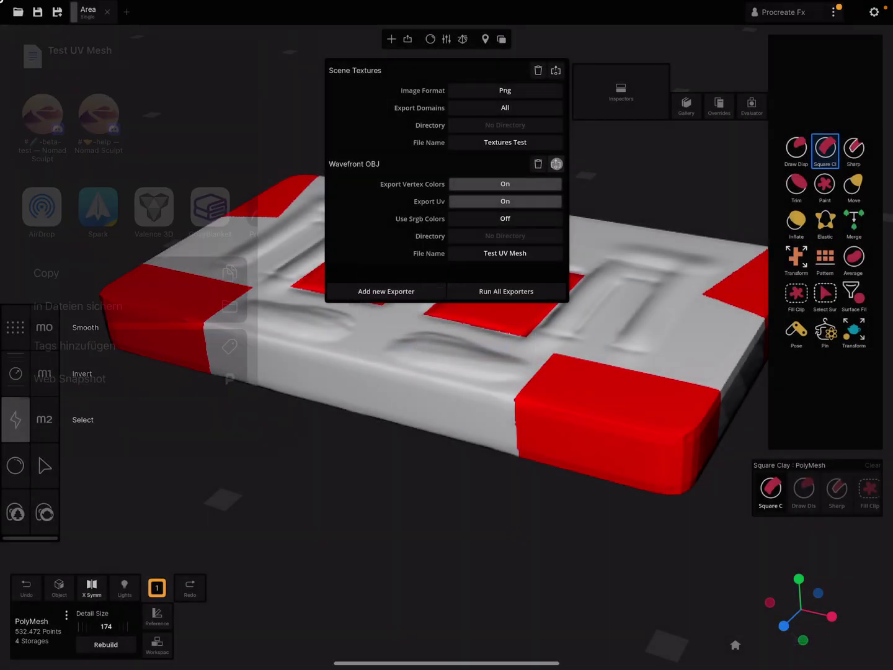
click(178, 301)
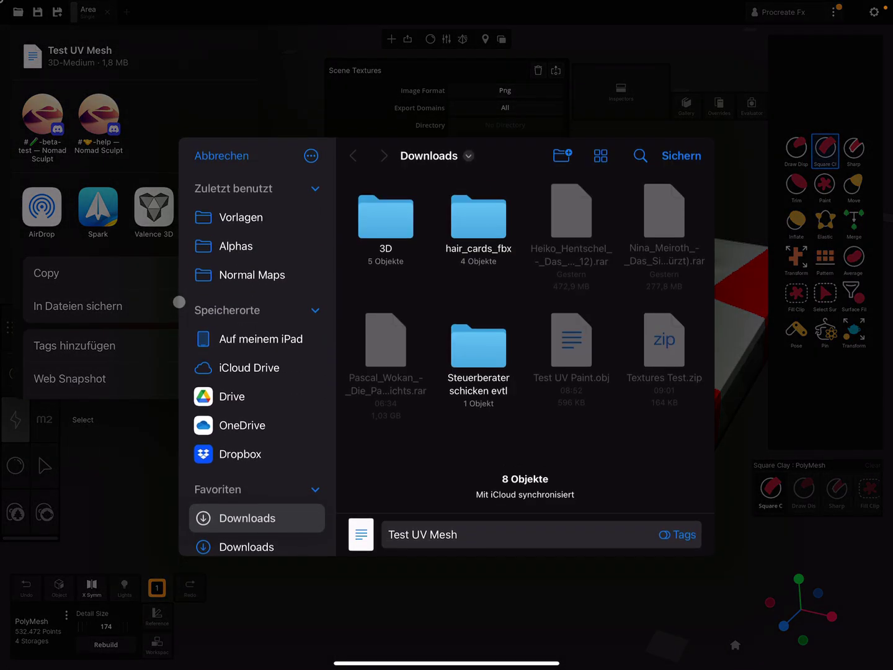
click(679, 149)
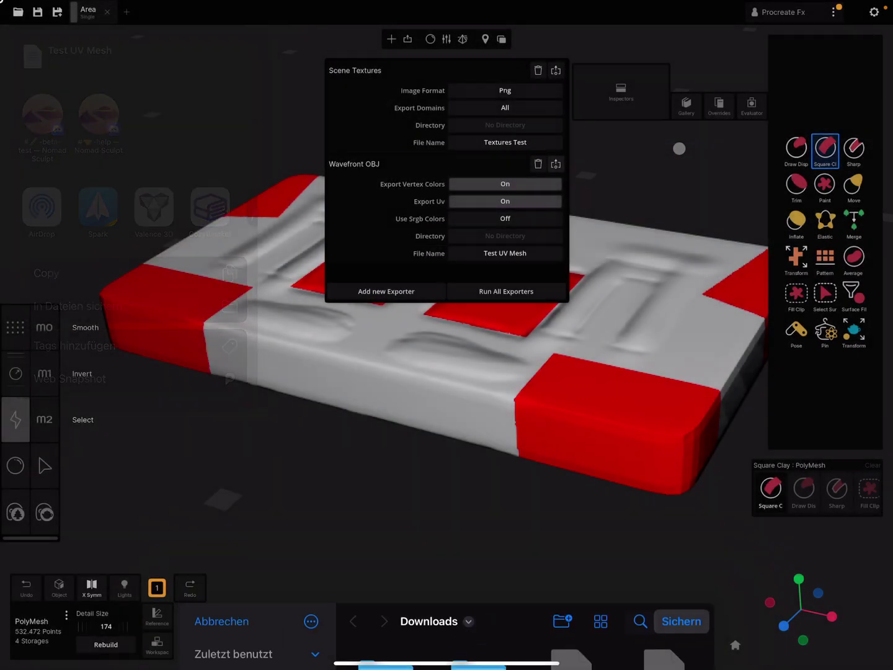
In Nomad Sculpt, delete the old Box and add Test UV Mesh.obj to the scene.
drag(496, 389, 495, 209)
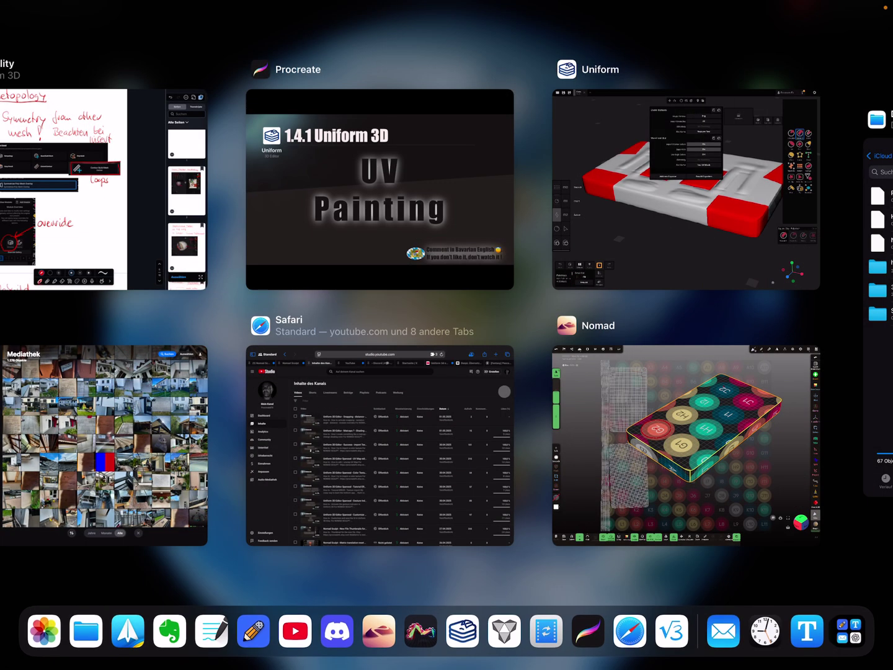
click(623, 447)
click(65, 13)
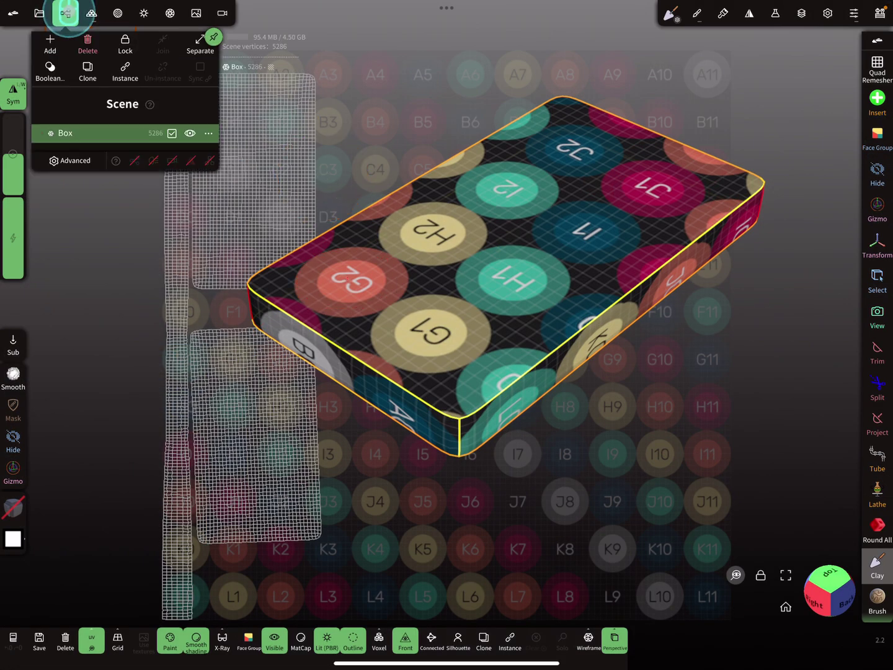
click(86, 42)
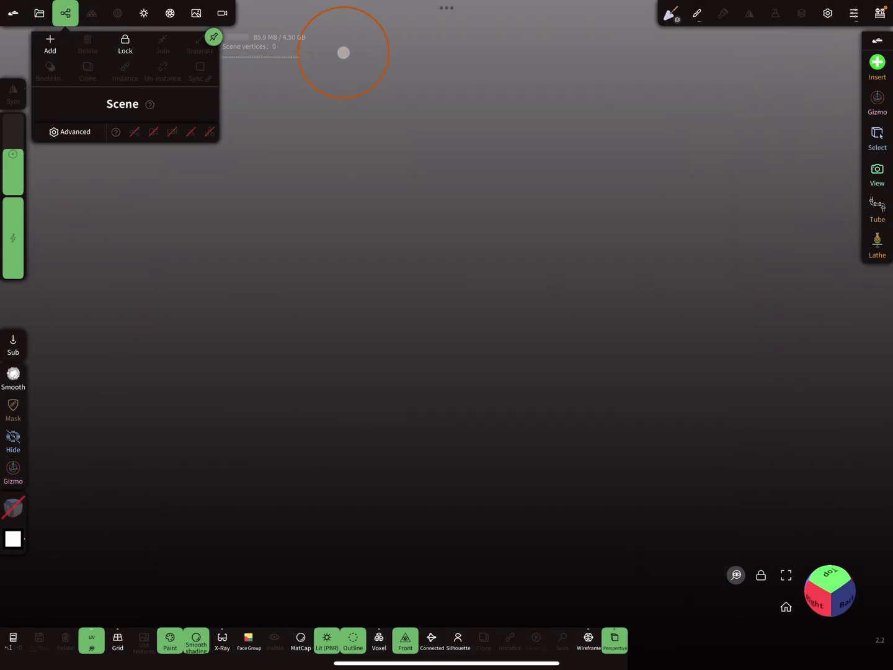
drag(797, 317, 663, 317)
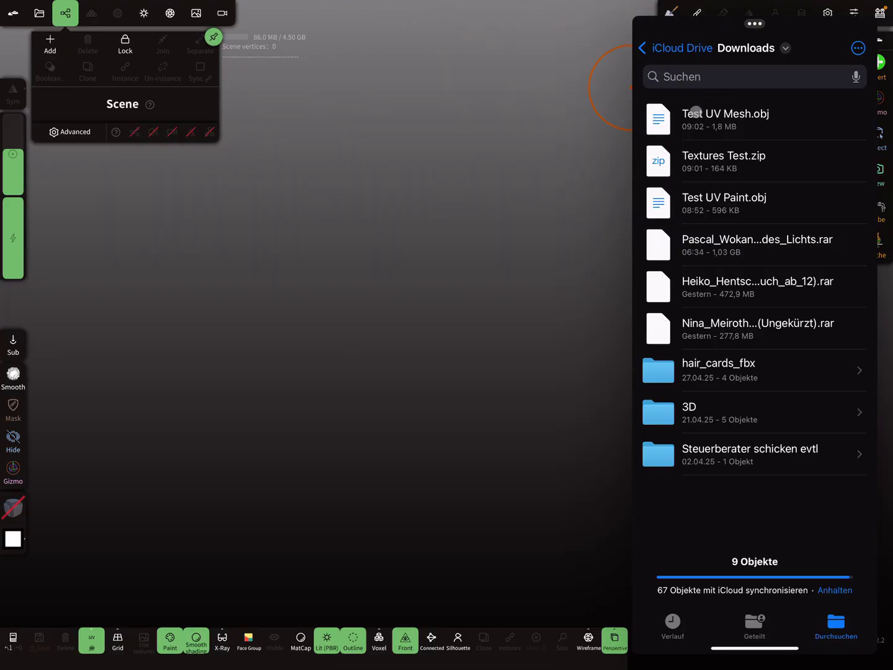
drag(723, 115, 357, 282)
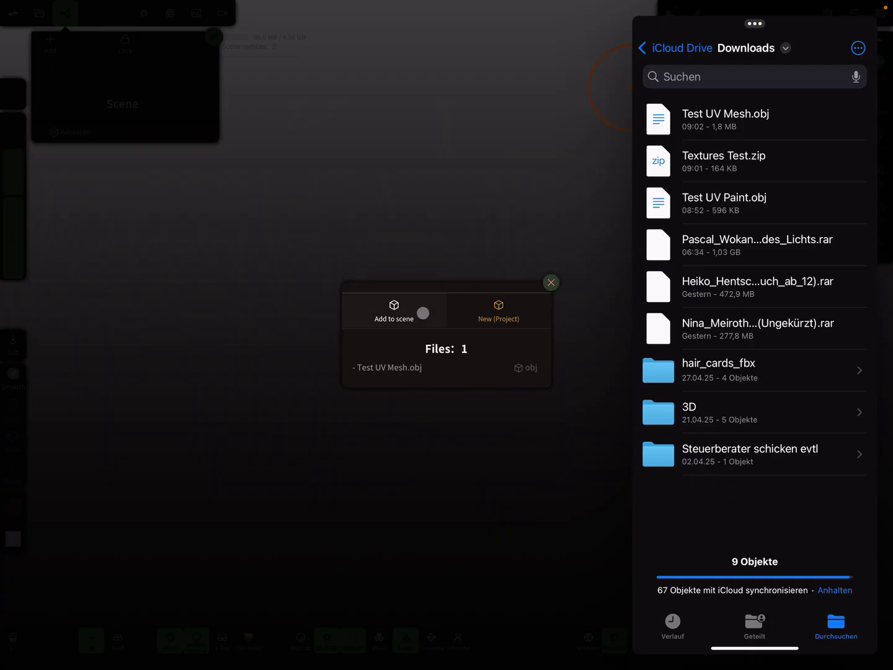
click(392, 320)
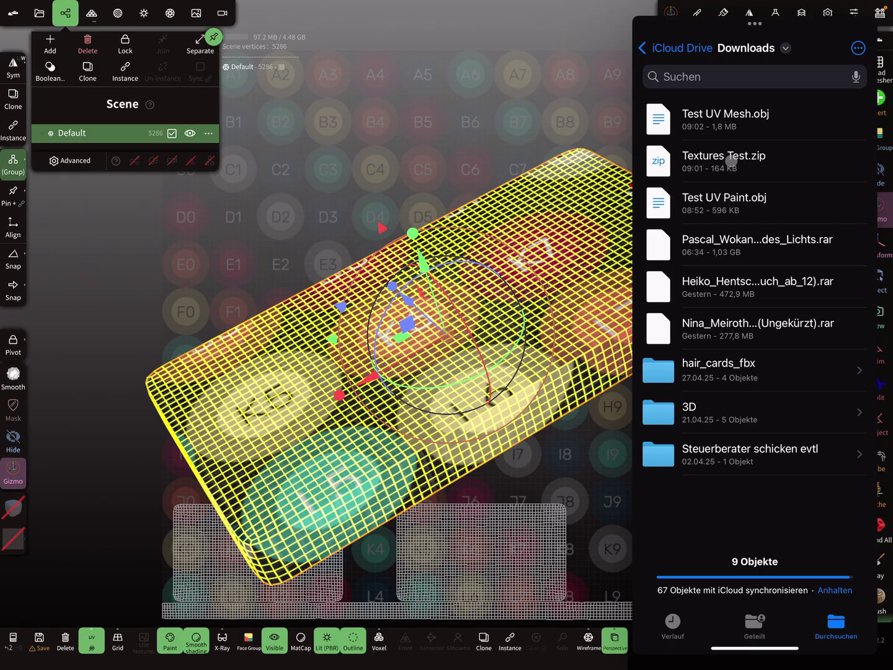
Unzip Textures Test.zip, delete the zip, open the Textures Test folder, and turn off UV view.
click(731, 161)
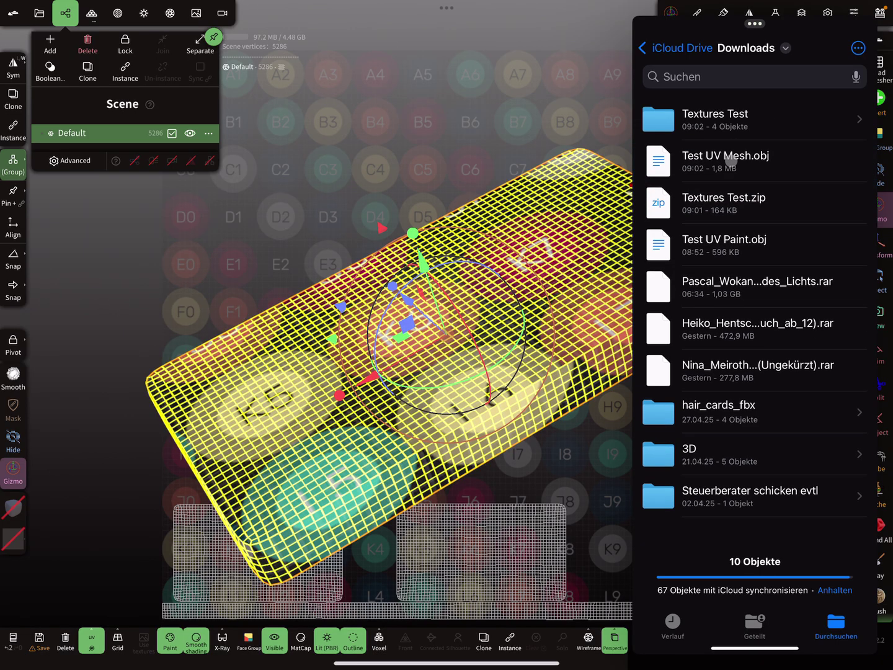
drag(803, 203, 670, 203)
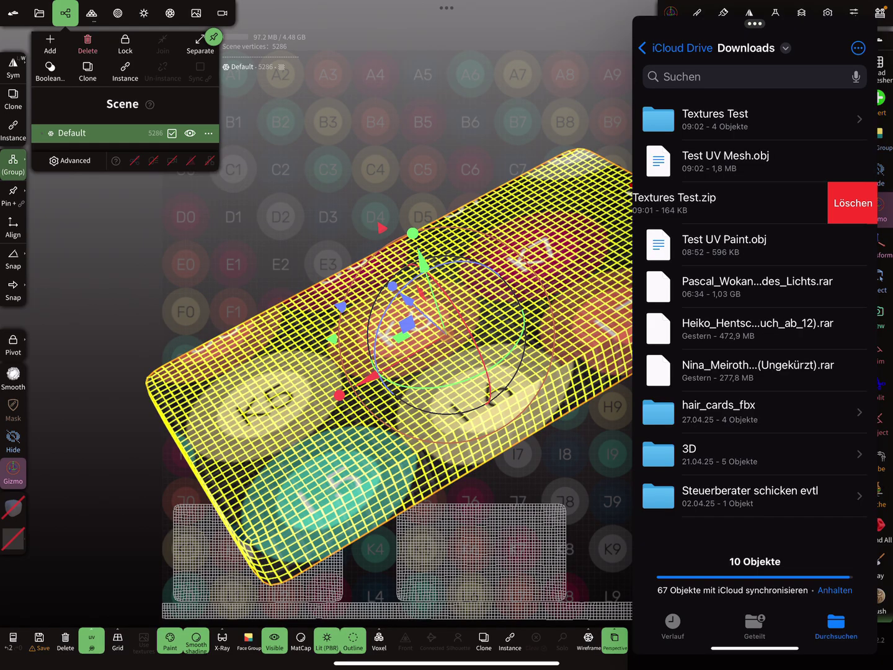
click(816, 203)
click(752, 113)
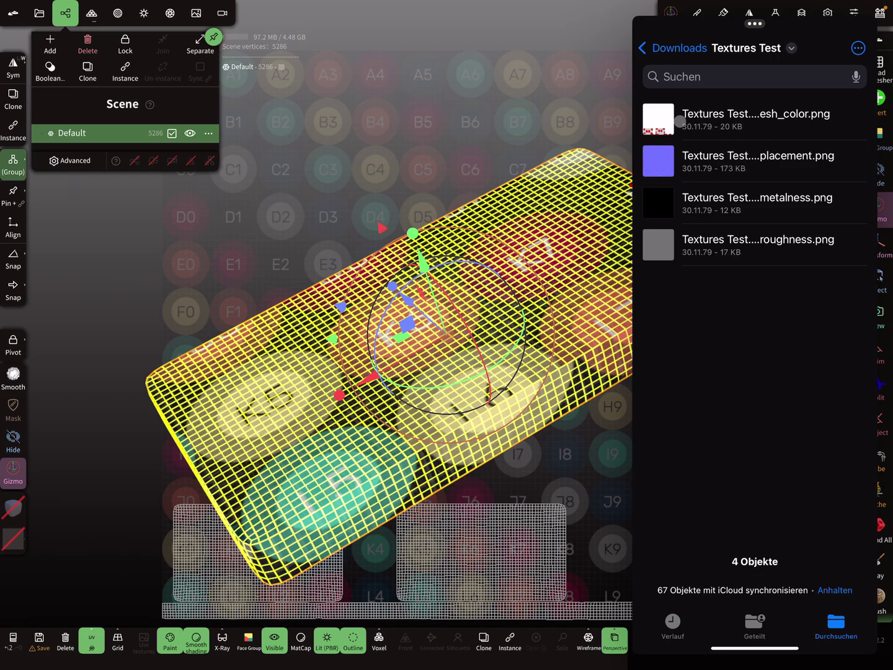
drag(668, 136, 432, 207)
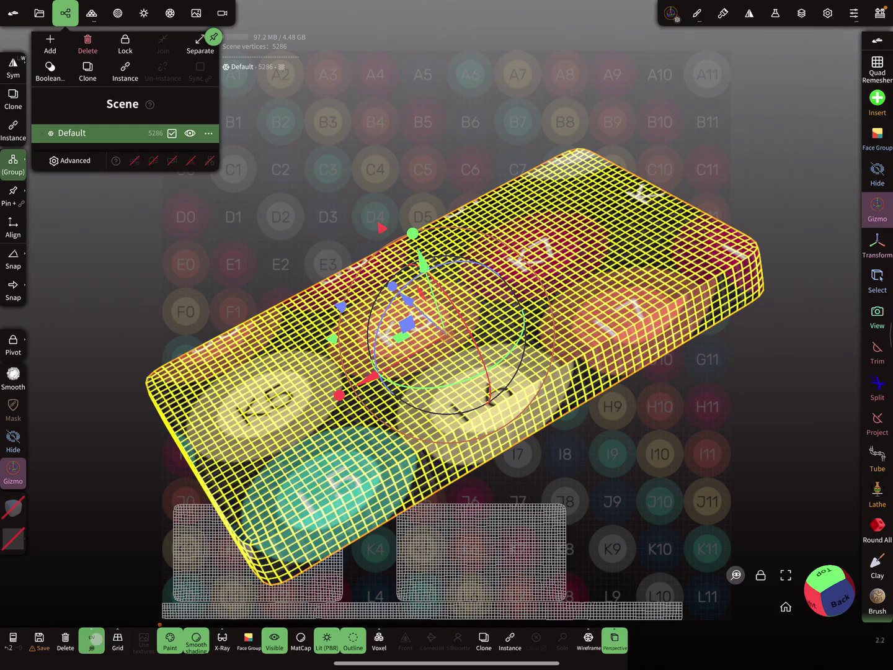
click(92, 639)
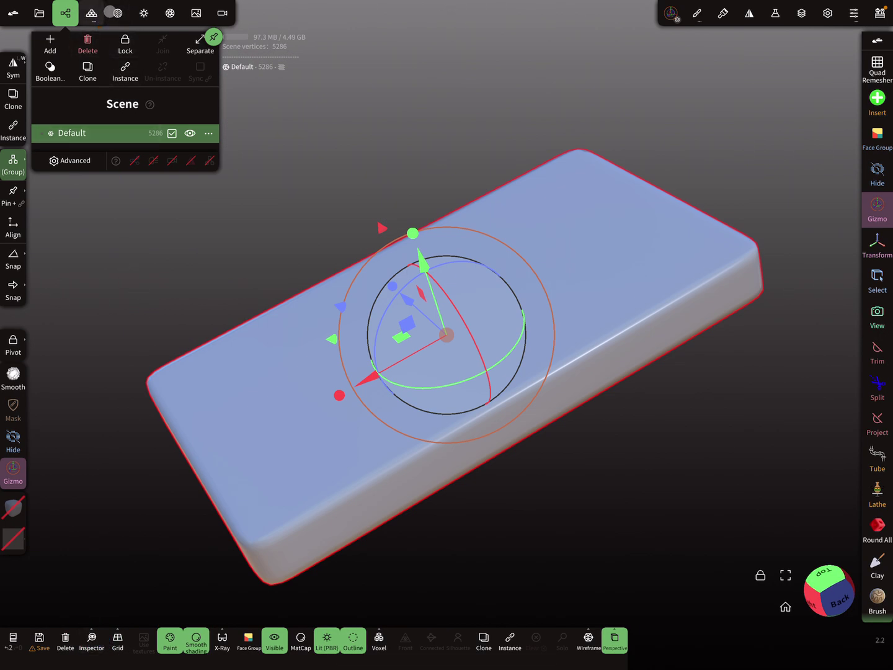
Load the Textures Test color map into the material's Color slot.
click(117, 13)
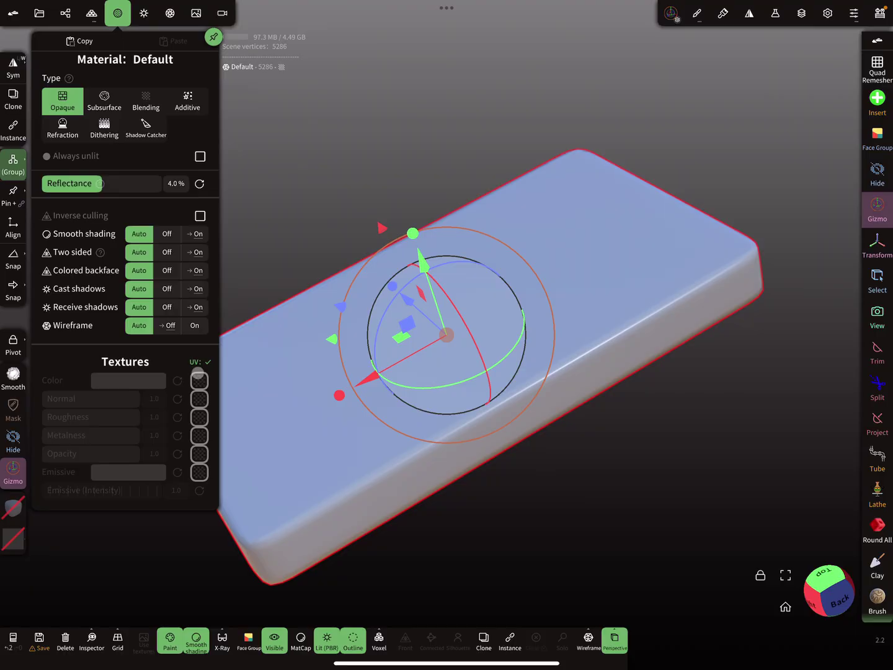
click(198, 376)
click(432, 344)
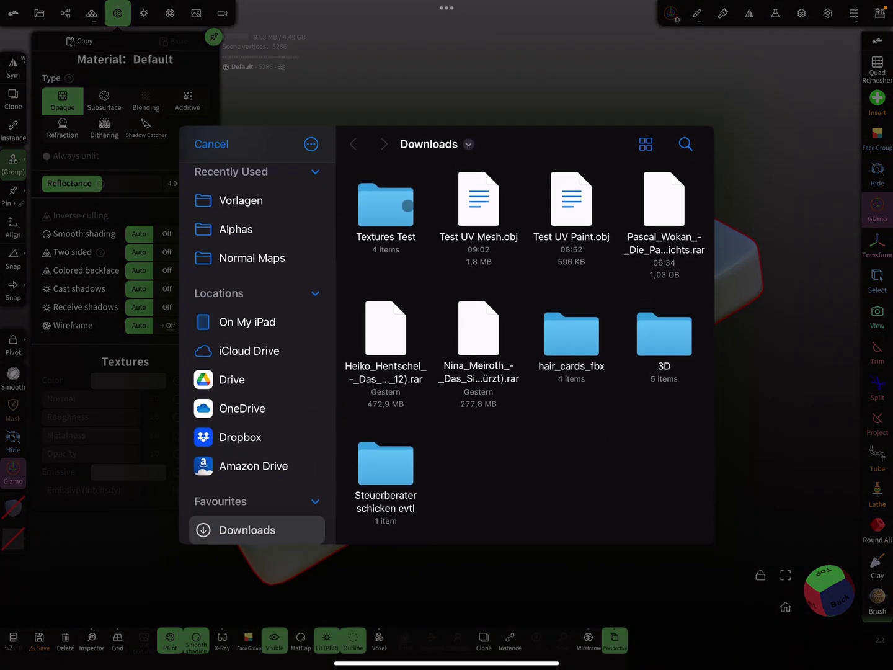
click(386, 206)
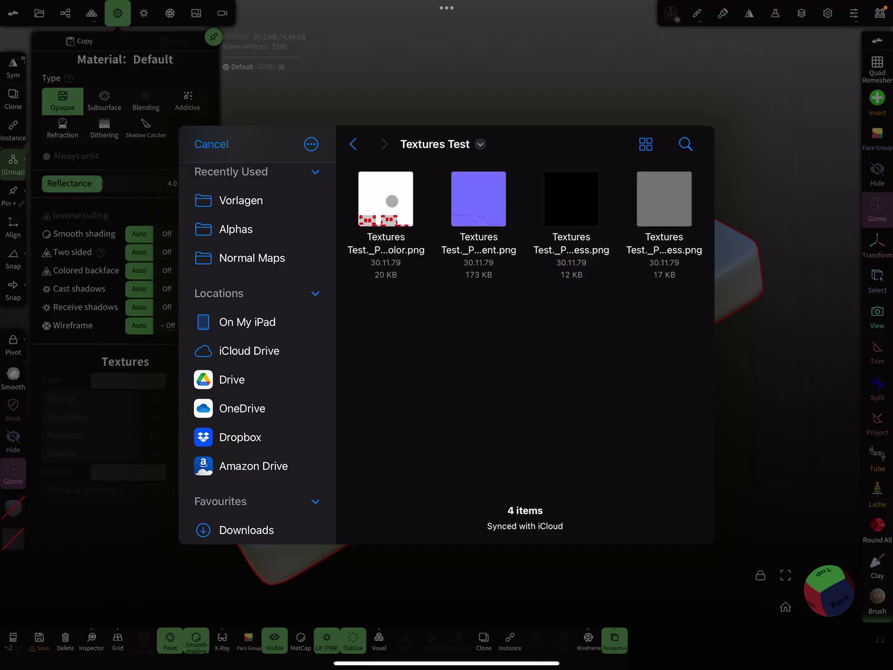
click(386, 199)
middle_drag(621, 450, 657, 289)
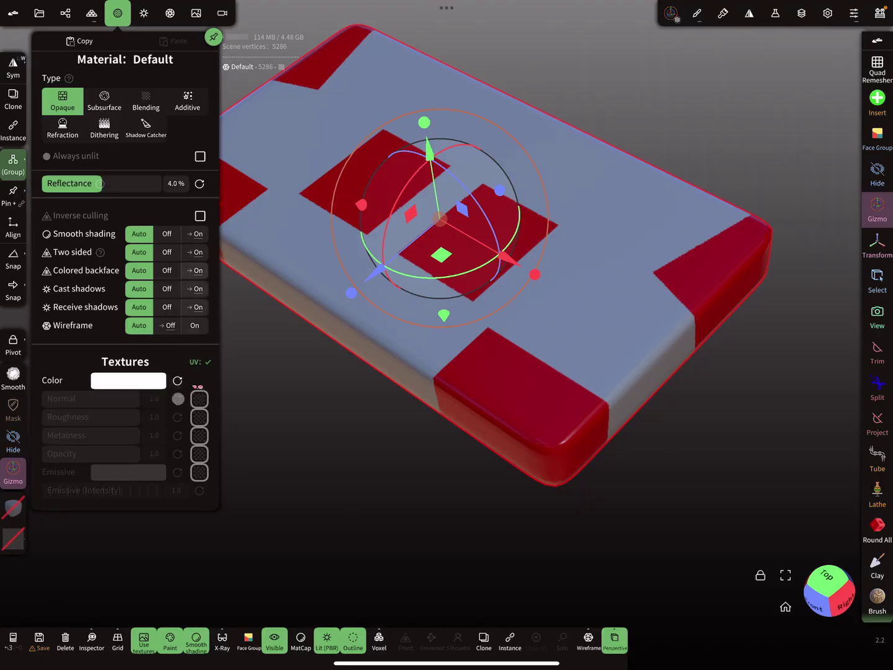
Assign the grey roughness, purple normal and black metalness maps from Textures Test.
click(199, 416)
click(391, 350)
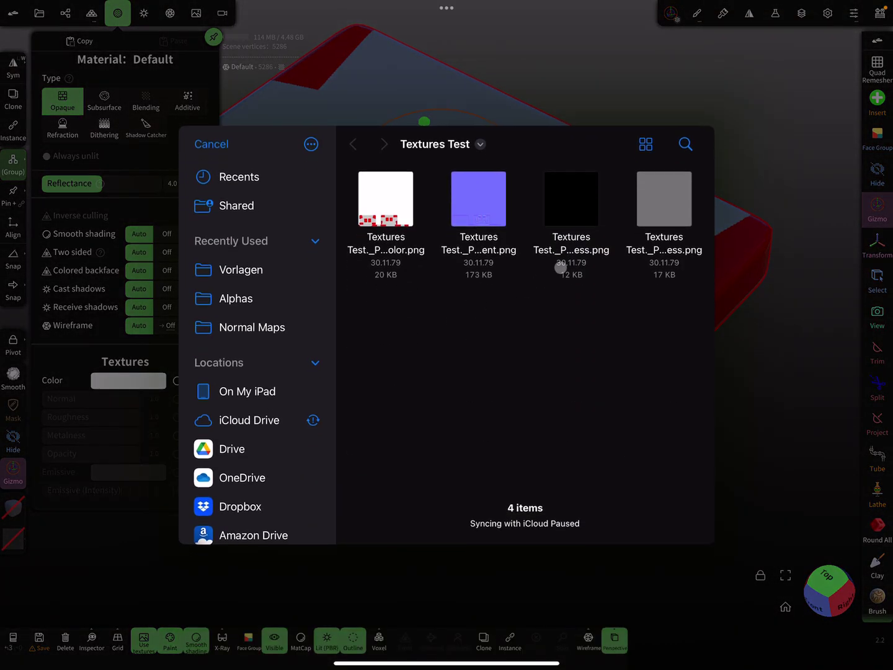
click(661, 206)
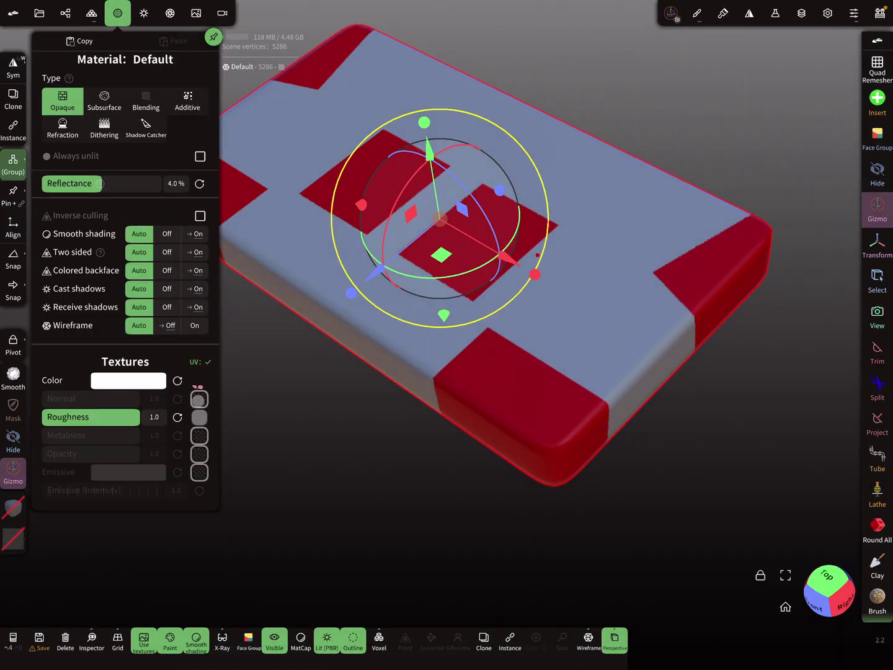
click(198, 435)
click(395, 350)
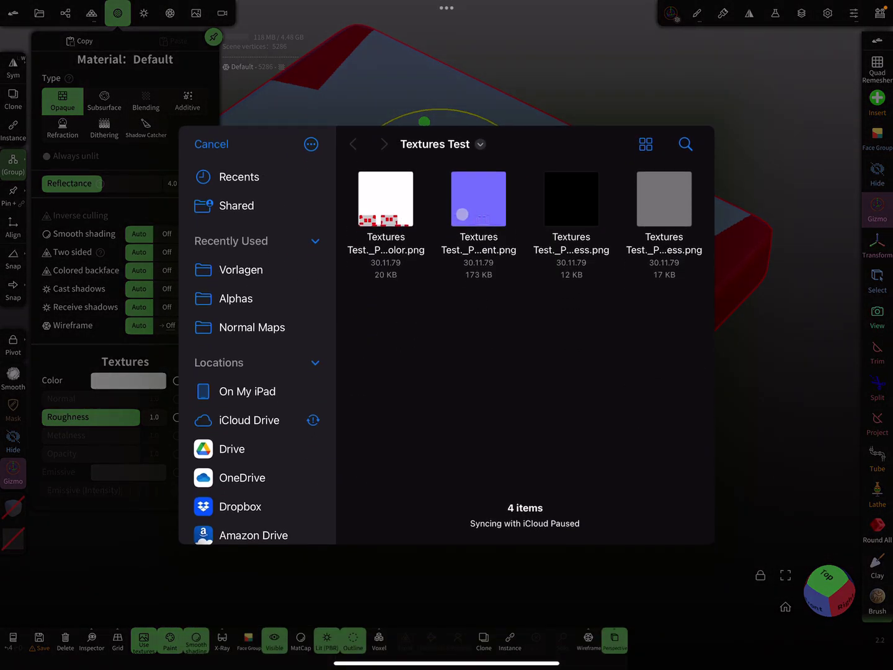
click(386, 199)
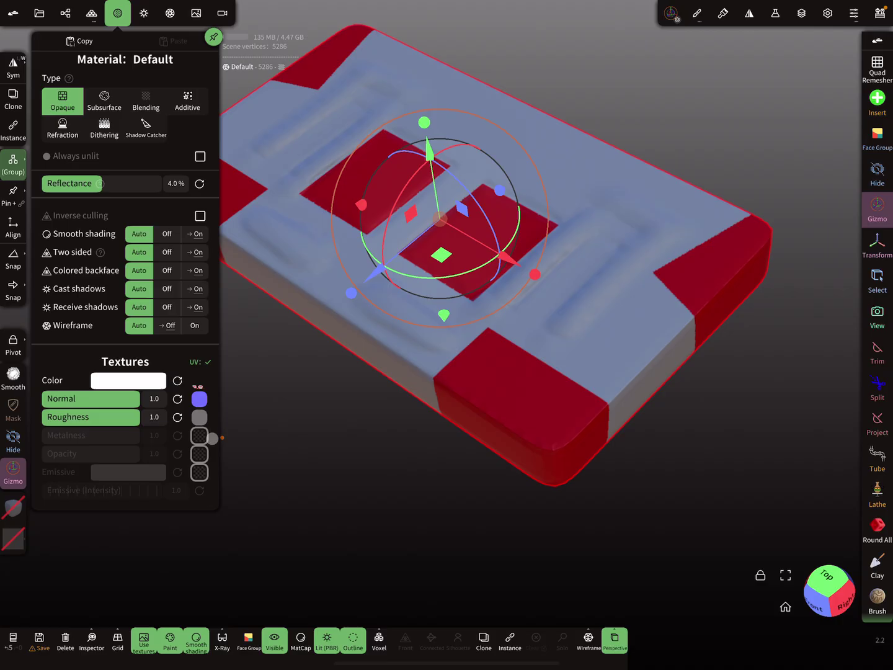
click(199, 435)
click(413, 351)
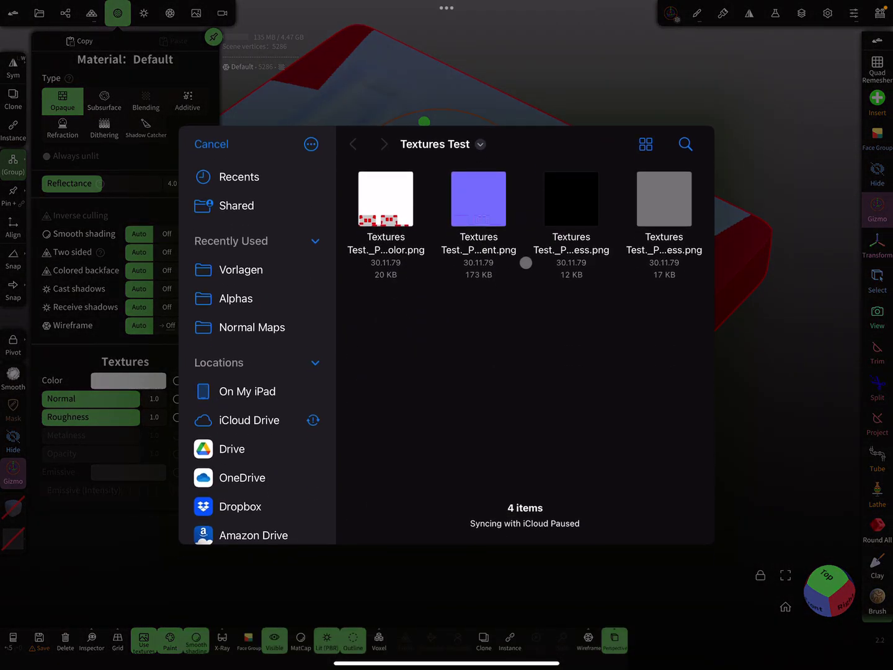
click(568, 218)
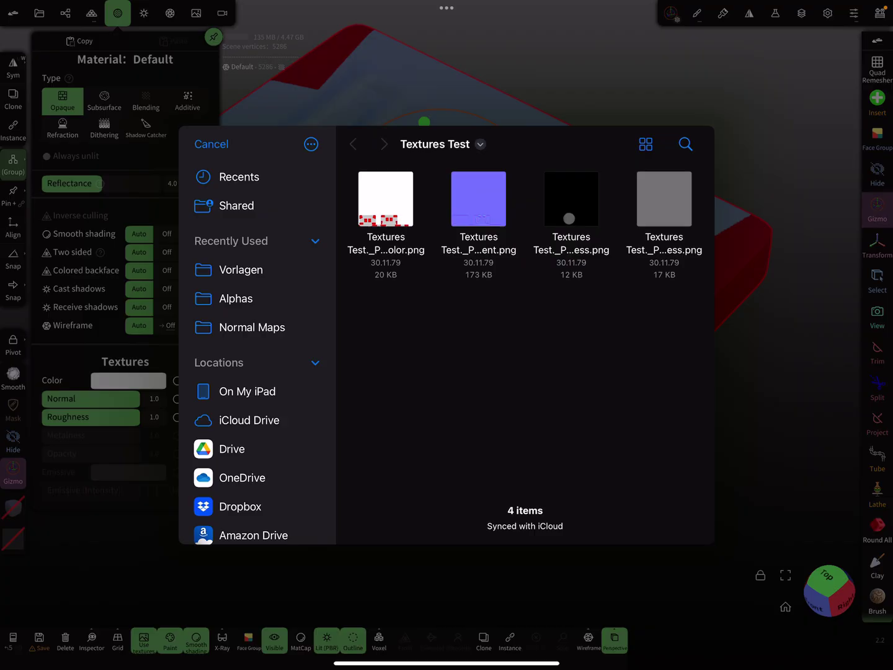
scroll(666, 315, up, 5)
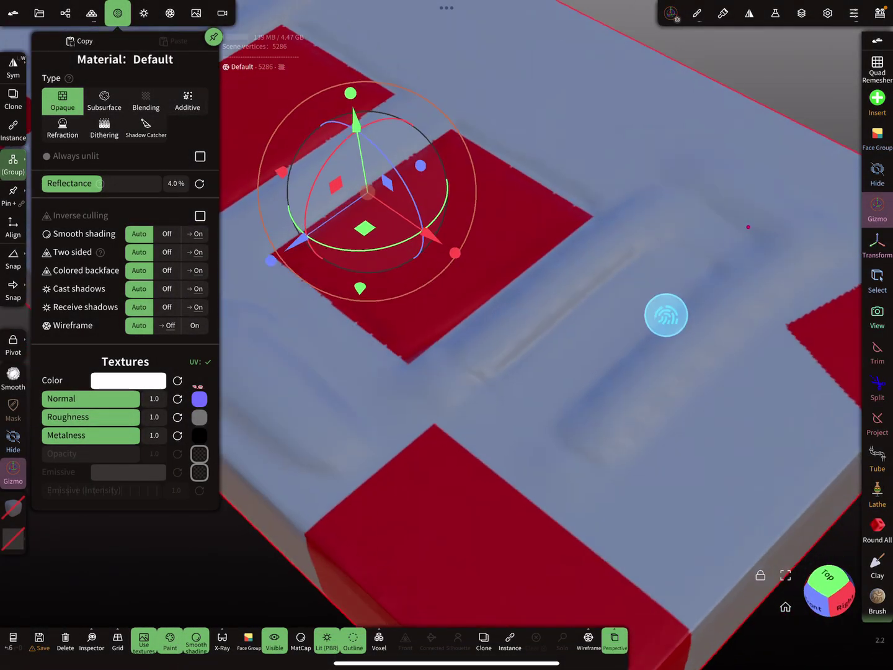
Orbit the textured box to view it from above and the sides, then bring up the app switcher.
drag(666, 315, 576, 358)
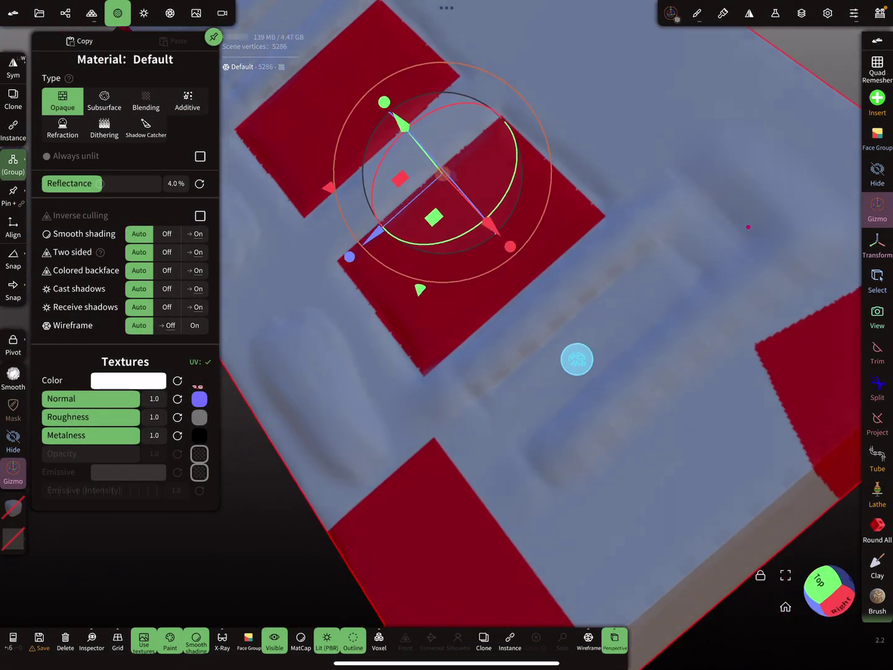
scroll(640, 357, down, 5)
drag(663, 287, 692, 233)
drag(596, 349, 724, 258)
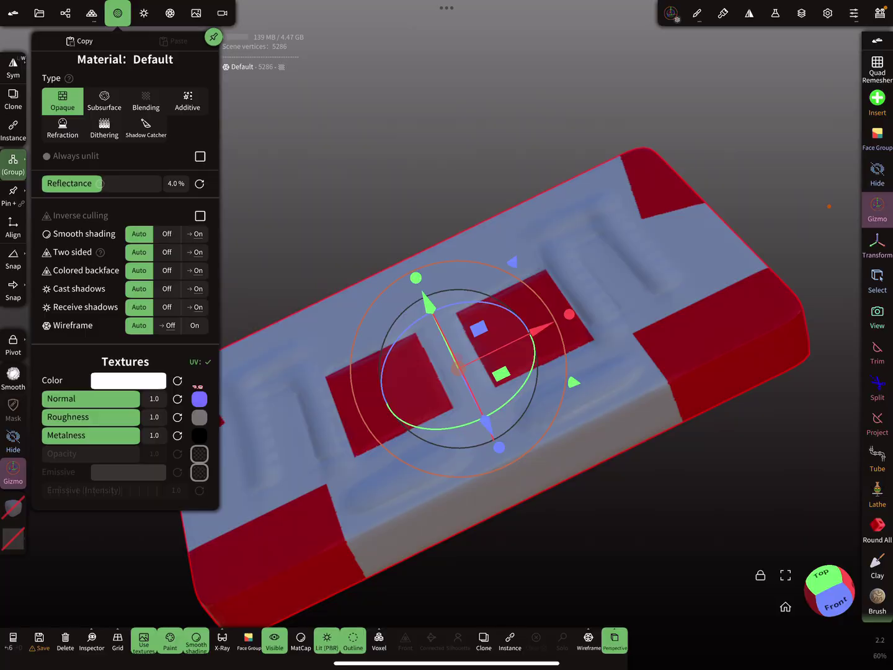
scroll(687, 330, up, 5)
scroll(646, 370, down, 3)
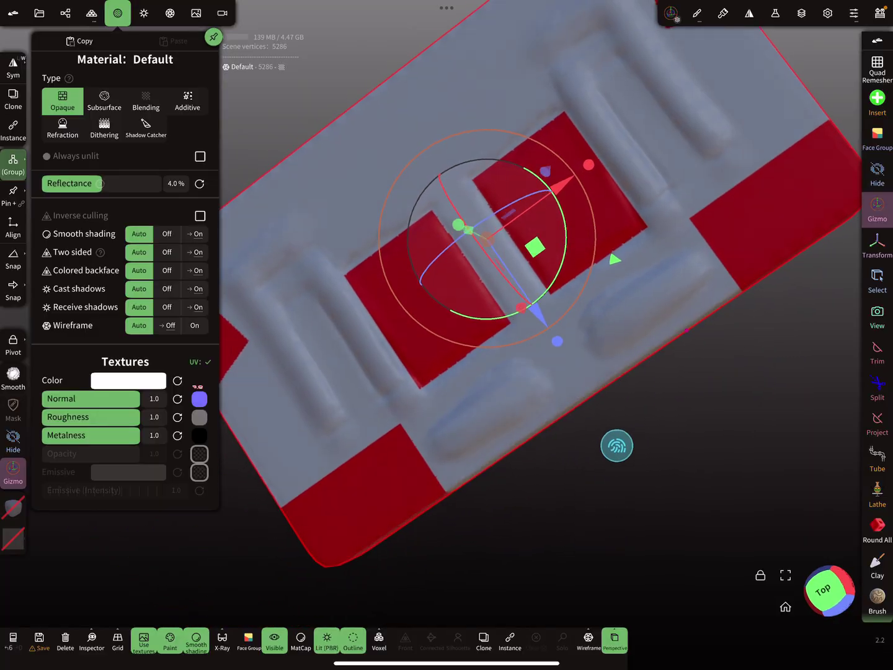
drag(614, 443, 629, 391)
scroll(686, 385, up, 5)
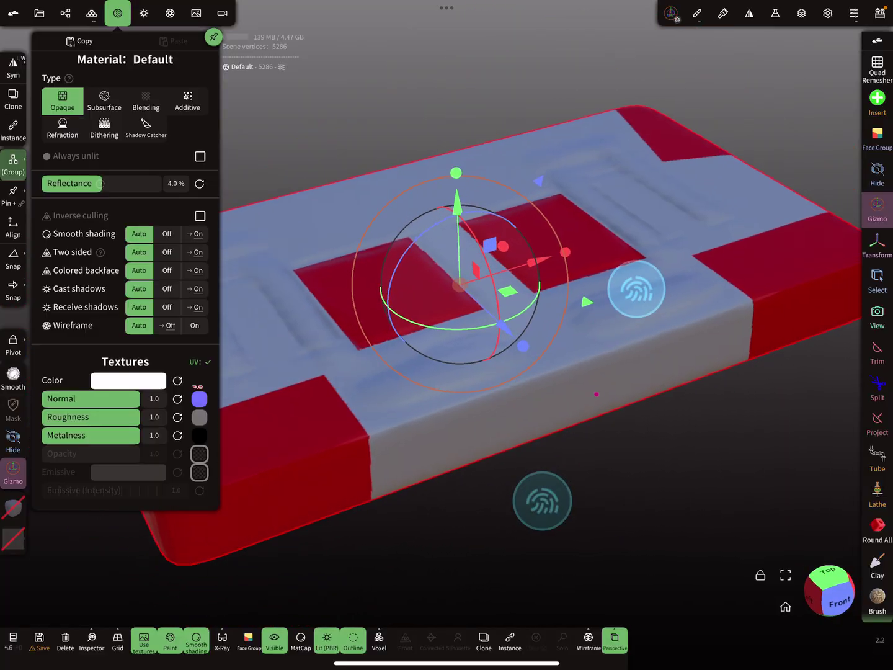
drag(634, 289, 589, 361)
scroll(575, 296, up, 3)
scroll(575, 296, down, 3)
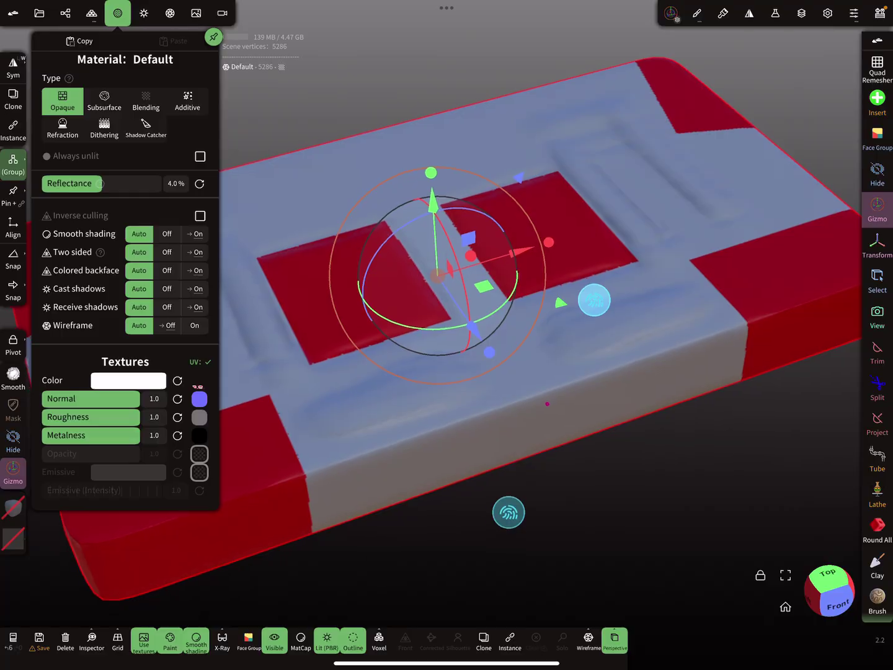
drag(595, 299, 582, 325)
scroll(494, 508, up, 3)
drag(495, 508, 516, 504)
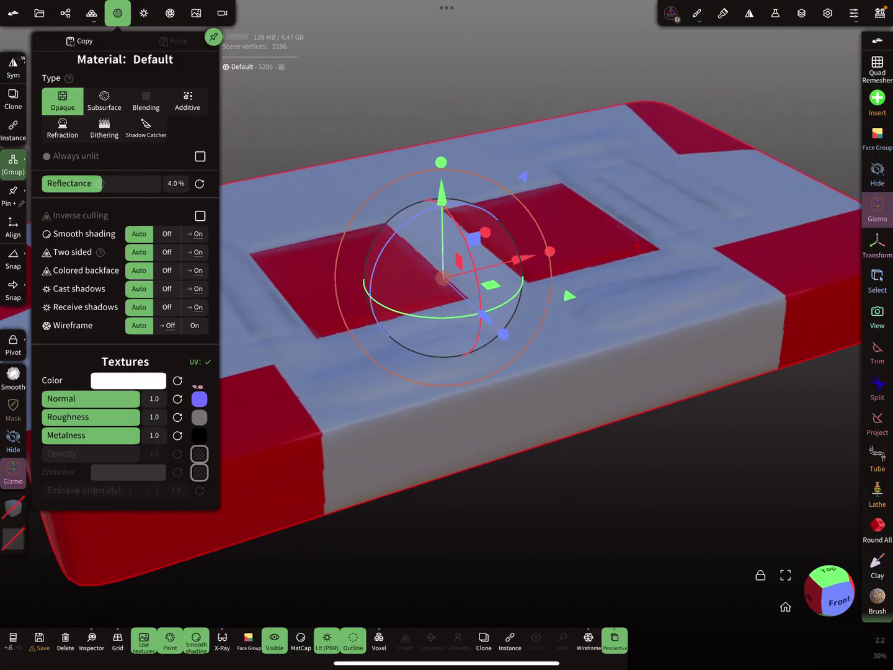
click(470, 315)
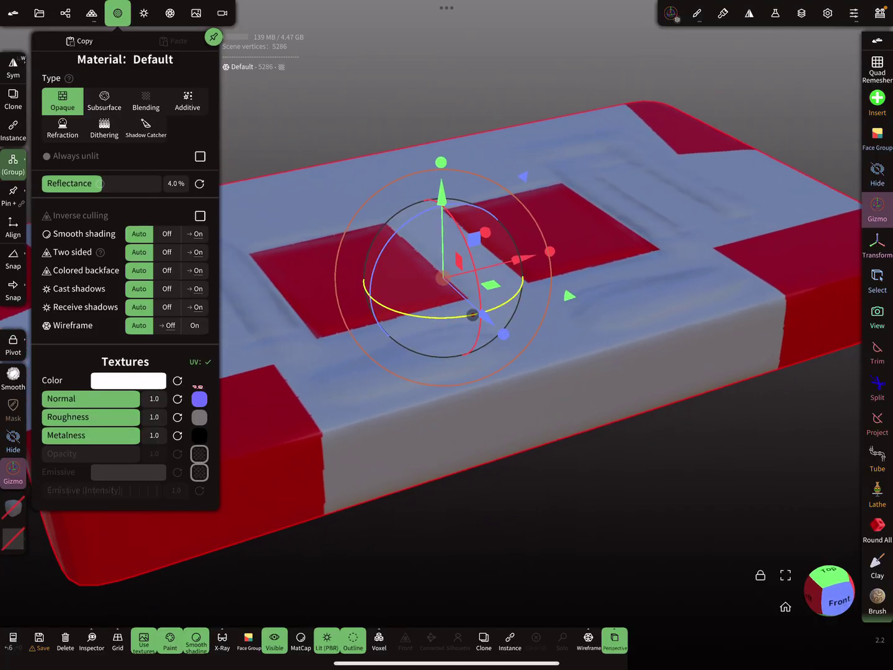
drag(446, 662, 446, 419)
Switch to Uniform 3D and dismiss the Scene Textures / Wavefront OBJ exporter panel.
click(693, 476)
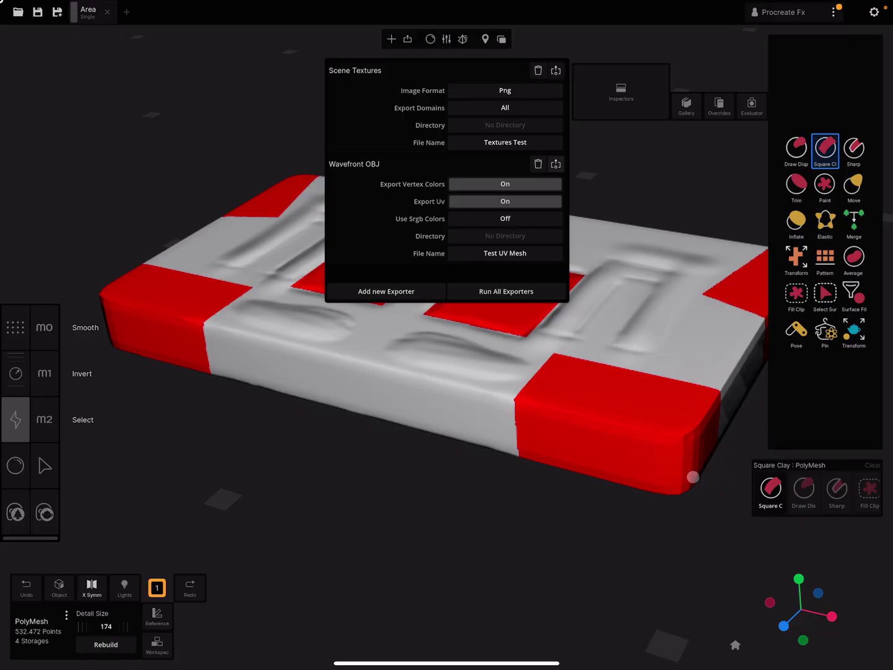
click(655, 174)
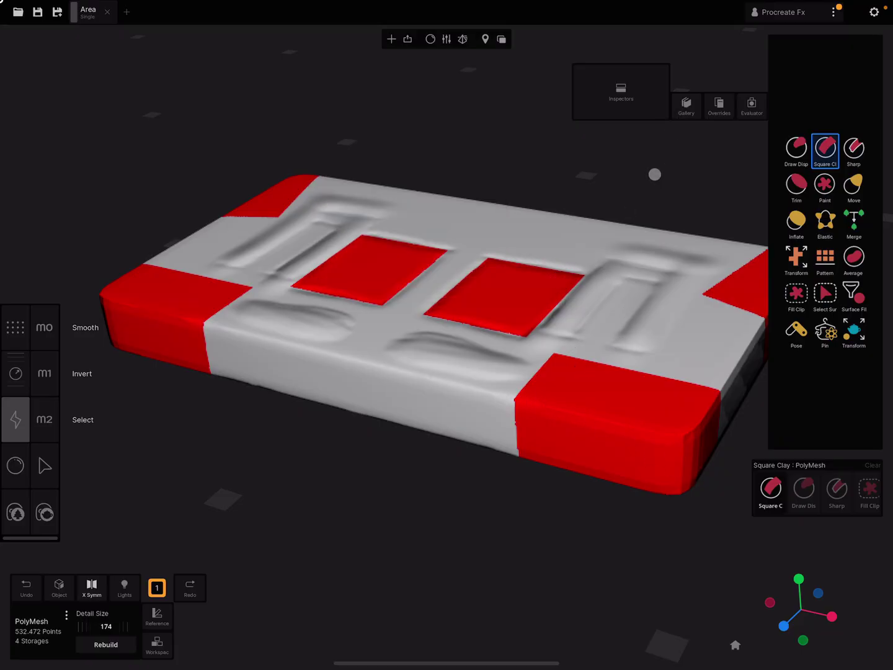